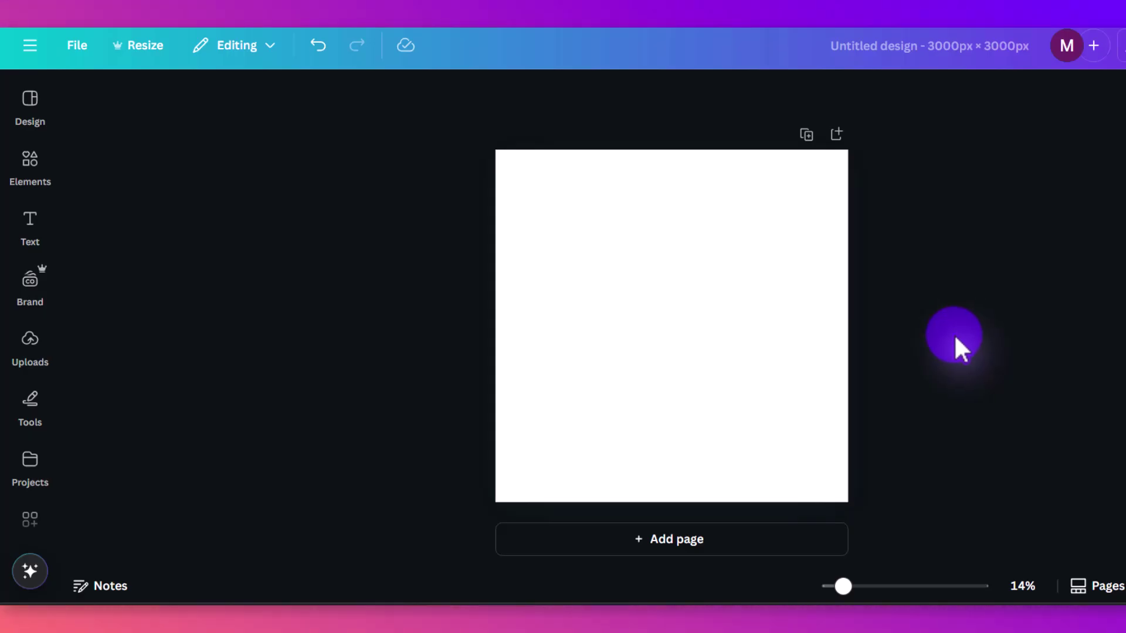
# Step: Replace the old 'fun' search in Elements with 'frames' and open the Frames category
pyautogui.click(31, 169)
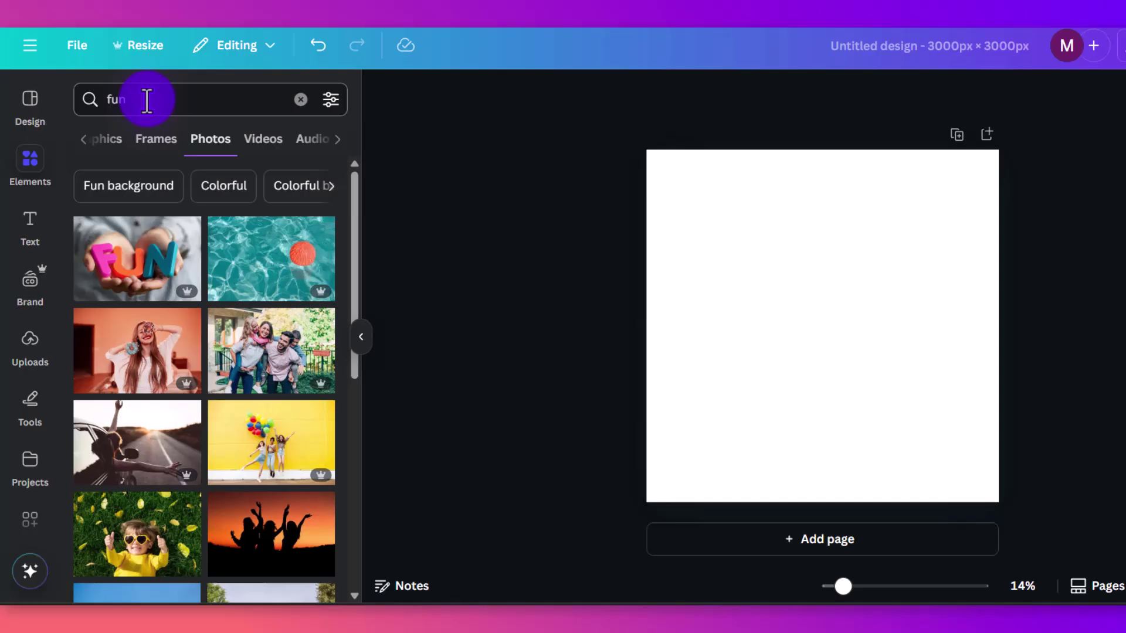
pyautogui.click(300, 99)
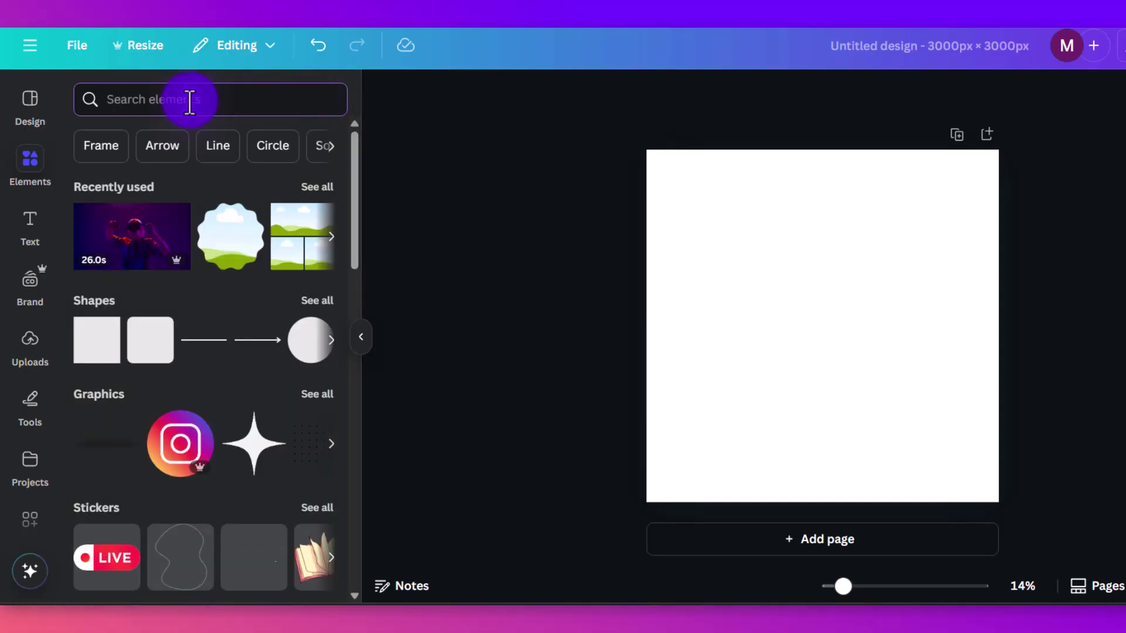
pyautogui.write('frames')
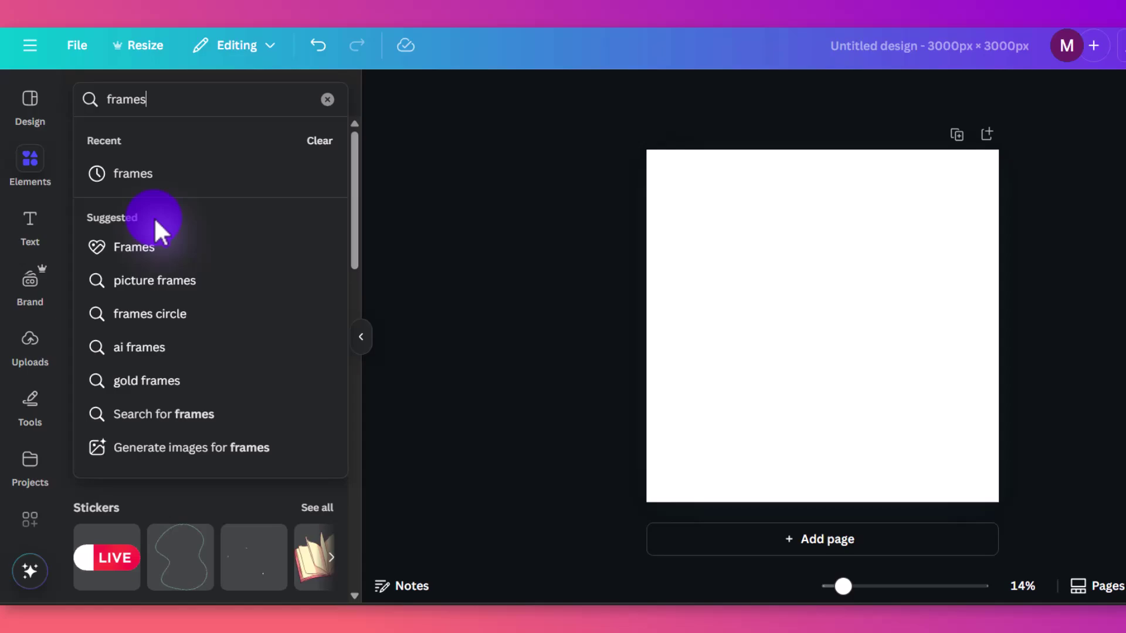
pyautogui.click(121, 253)
# Step: Browse the frames and show the full Basic shapes frames collection
pyautogui.scroll(-6, 246, 352)
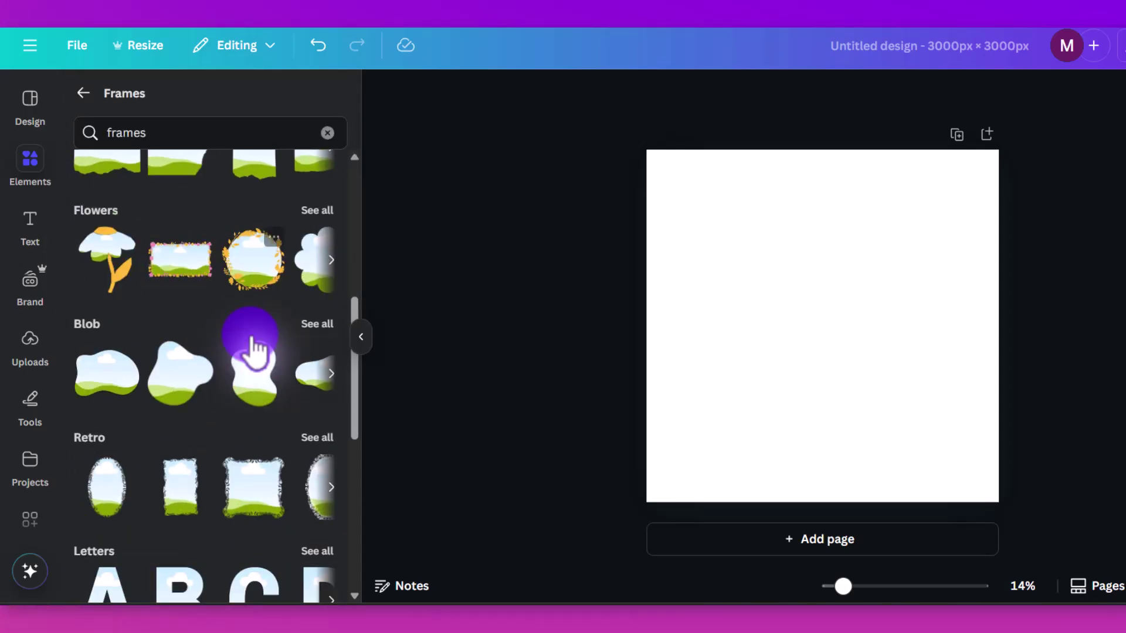
pyautogui.scroll(-10, 252, 352)
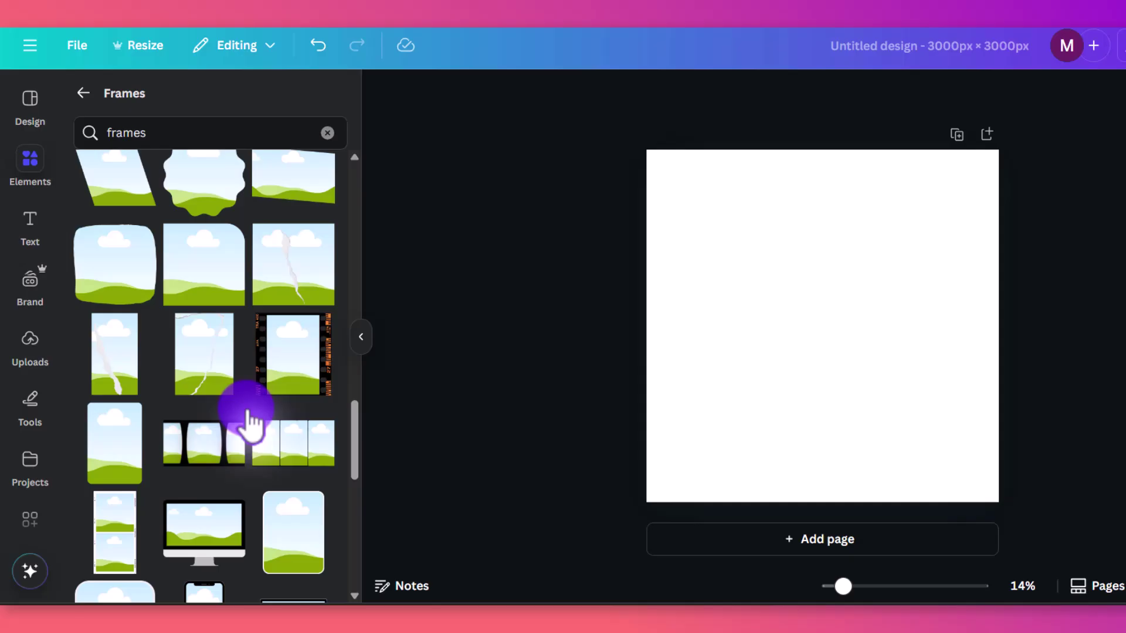
pyautogui.scroll(10, 264, 416)
pyautogui.scroll(-3, 267, 416)
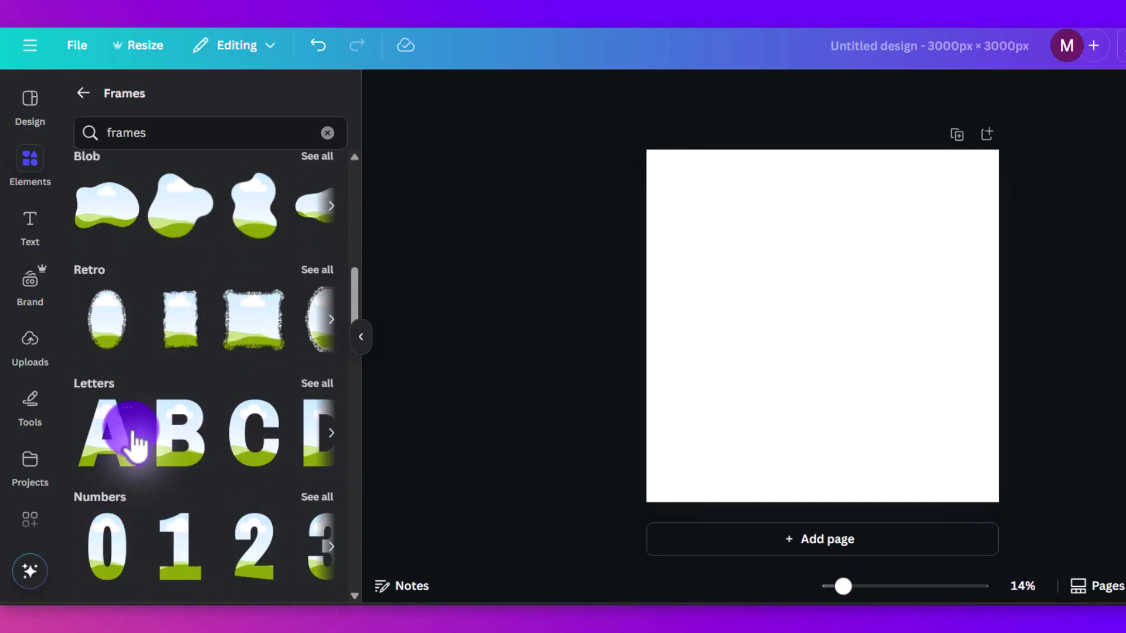
pyautogui.scroll(4, 176, 492)
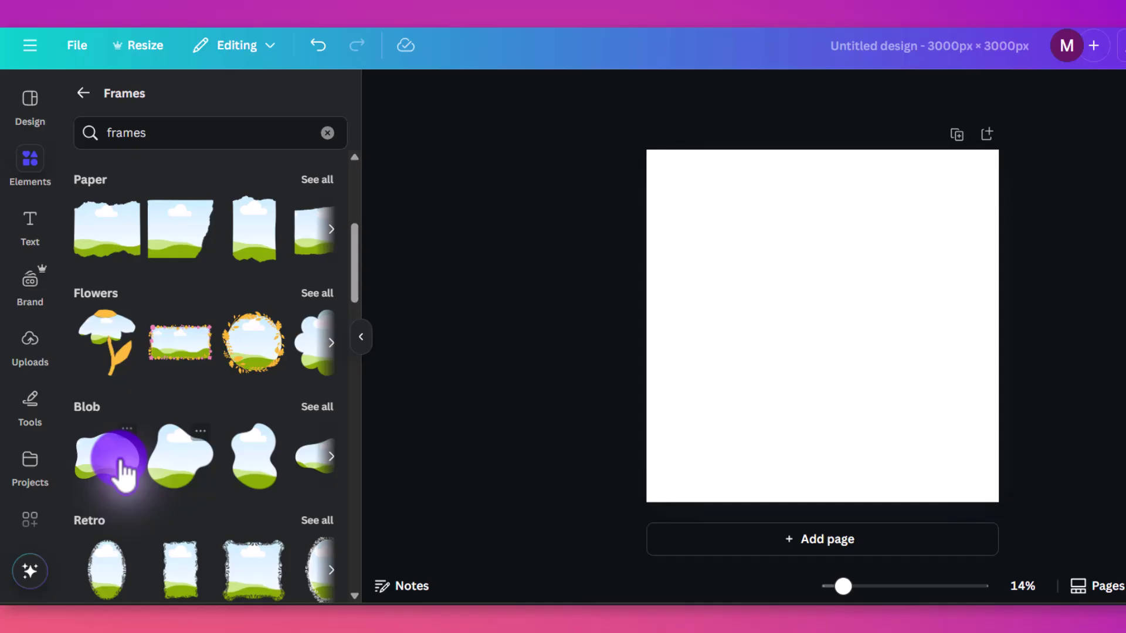
pyautogui.scroll(6, 195, 385)
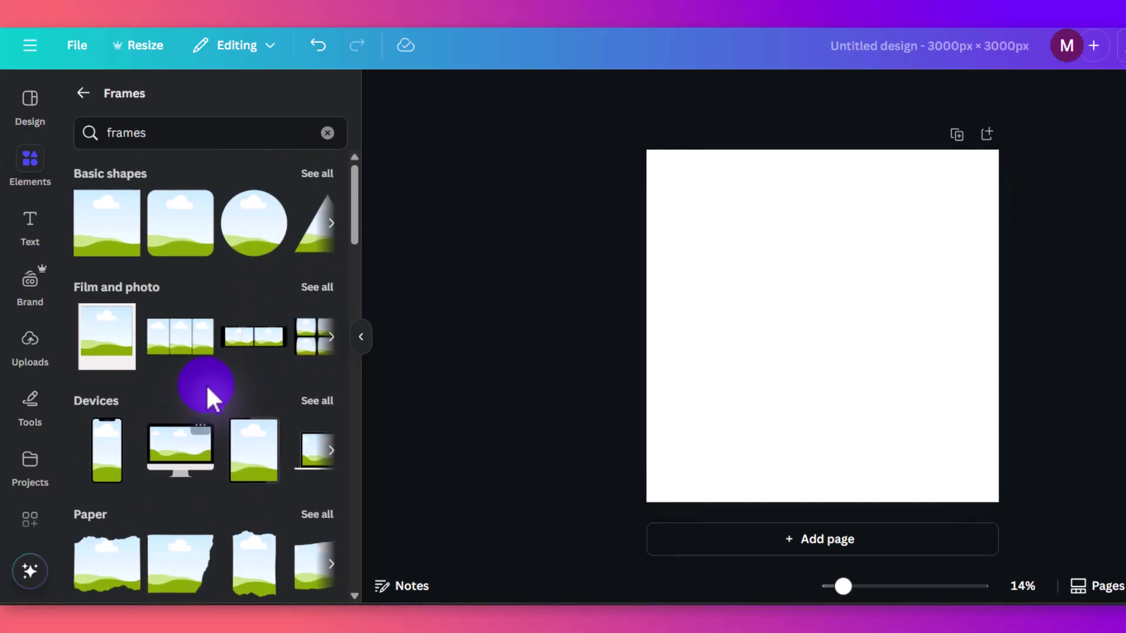
pyautogui.click(318, 175)
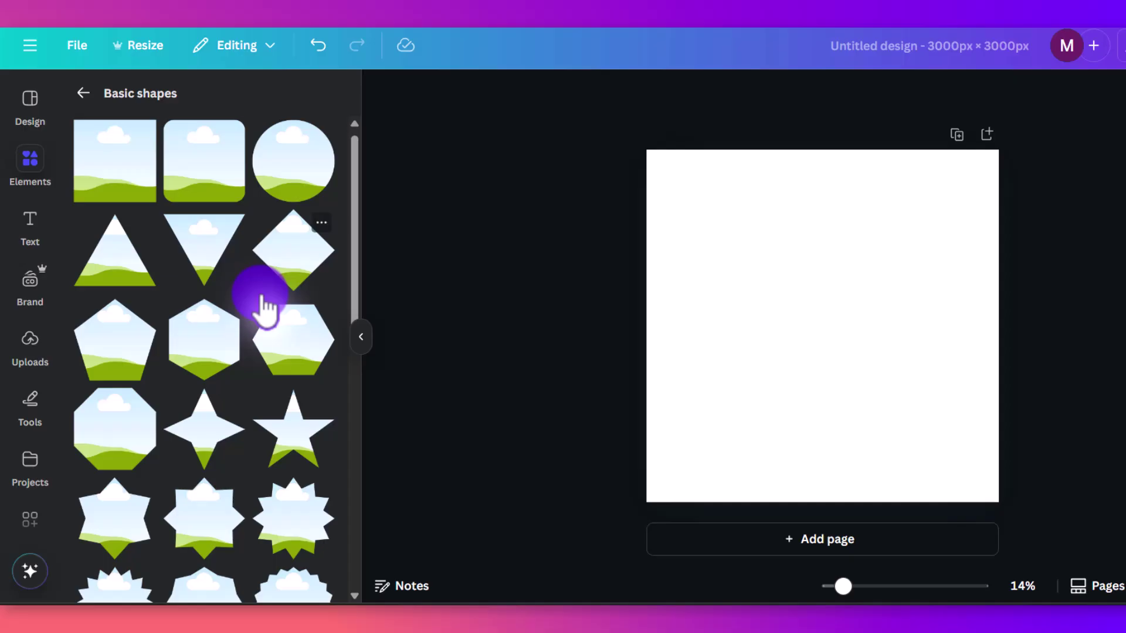
pyautogui.scroll(-15, 265, 311)
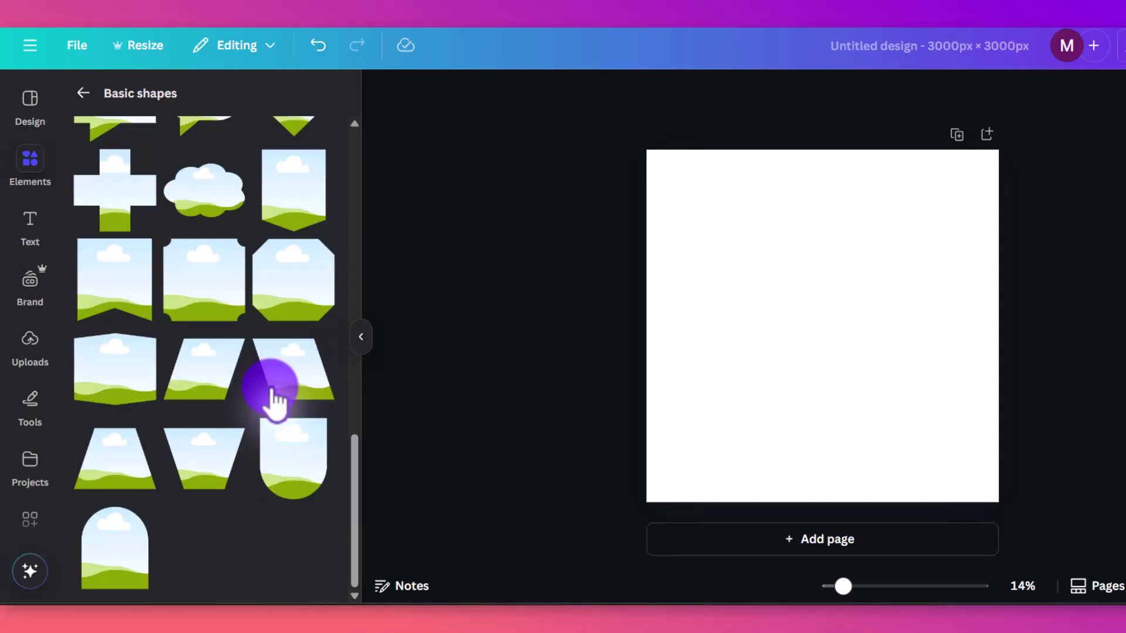
pyautogui.scroll(15, 272, 434)
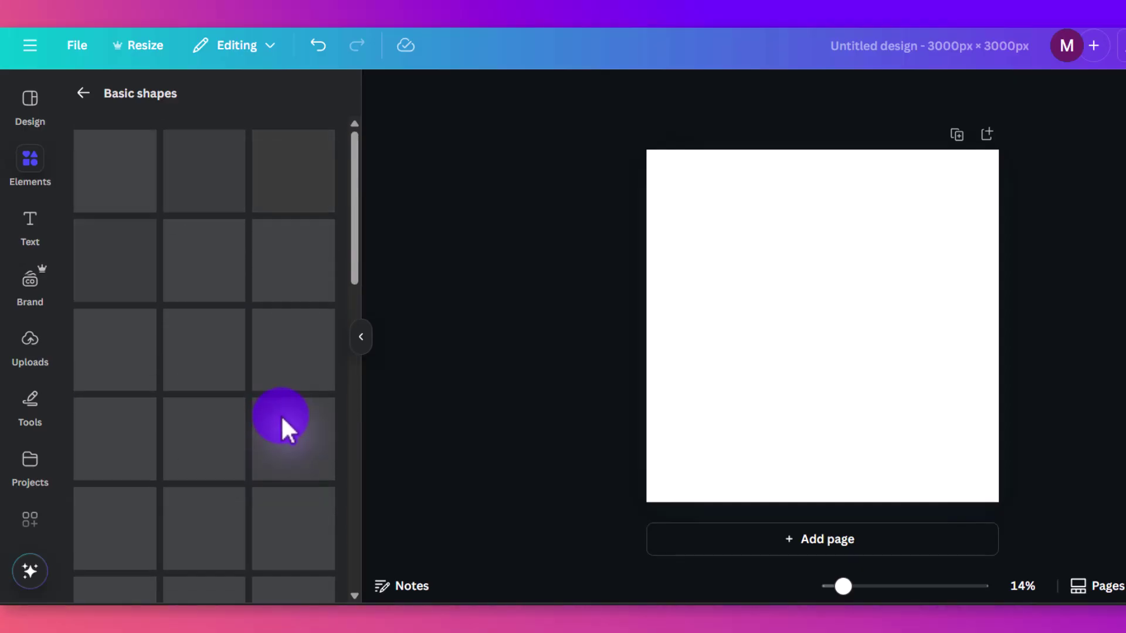
# Step: Add the eight-point starburst frame, enlarge it to about 1,965 px and centre it
pyautogui.click(300, 537)
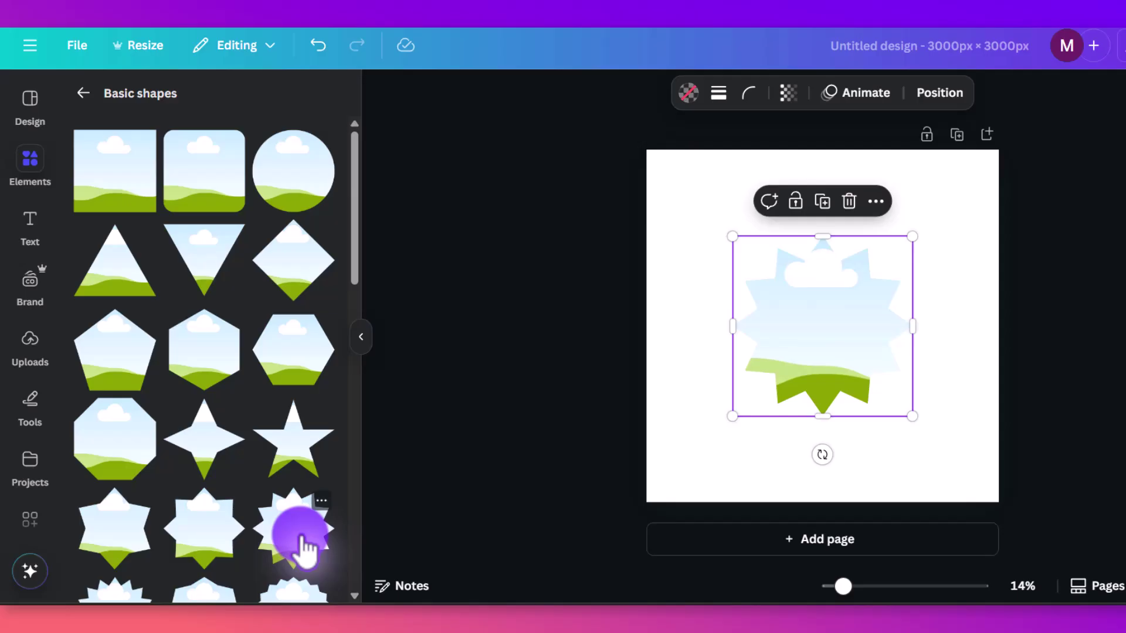
pyautogui.click(801, 312)
pyautogui.moveTo(732, 416)
pyautogui.mouseDown()
pyautogui.moveTo(708, 441)
pyautogui.moveTo(719, 430)
pyautogui.mouseUp()
pyautogui.moveTo(718, 237)
pyautogui.mouseDown()
pyautogui.moveTo(673, 191)
pyautogui.moveTo(704, 221)
pyautogui.mouseUp()
pyautogui.click(811, 270)
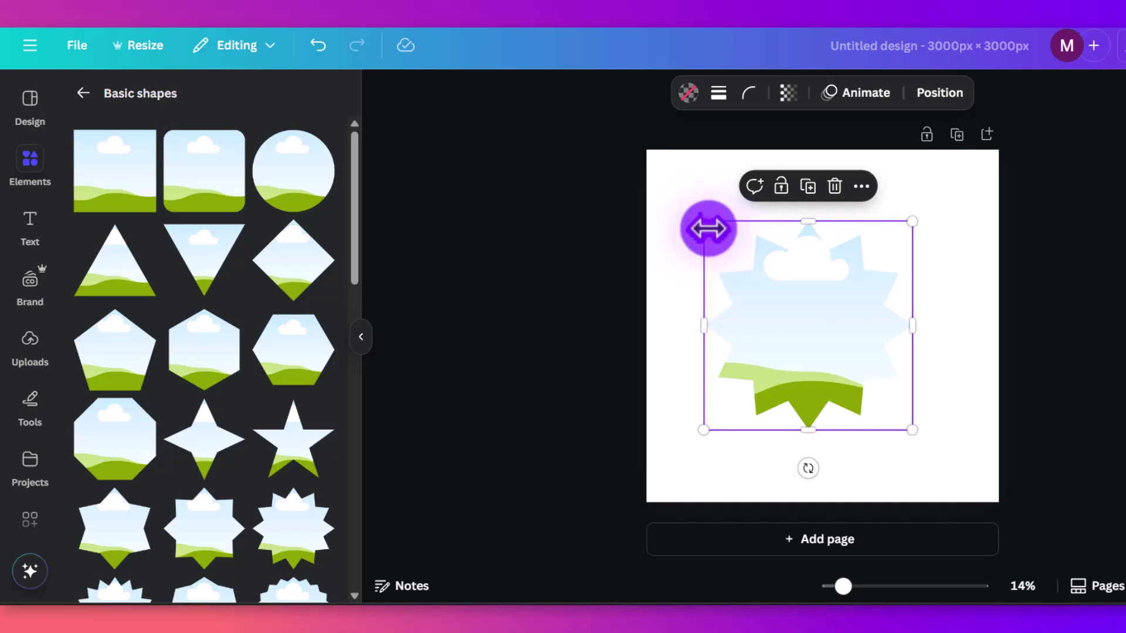
pyautogui.moveTo(709, 229); pyautogui.dragTo(682, 192)
pyautogui.moveTo(784, 296); pyautogui.dragTo(804, 312)
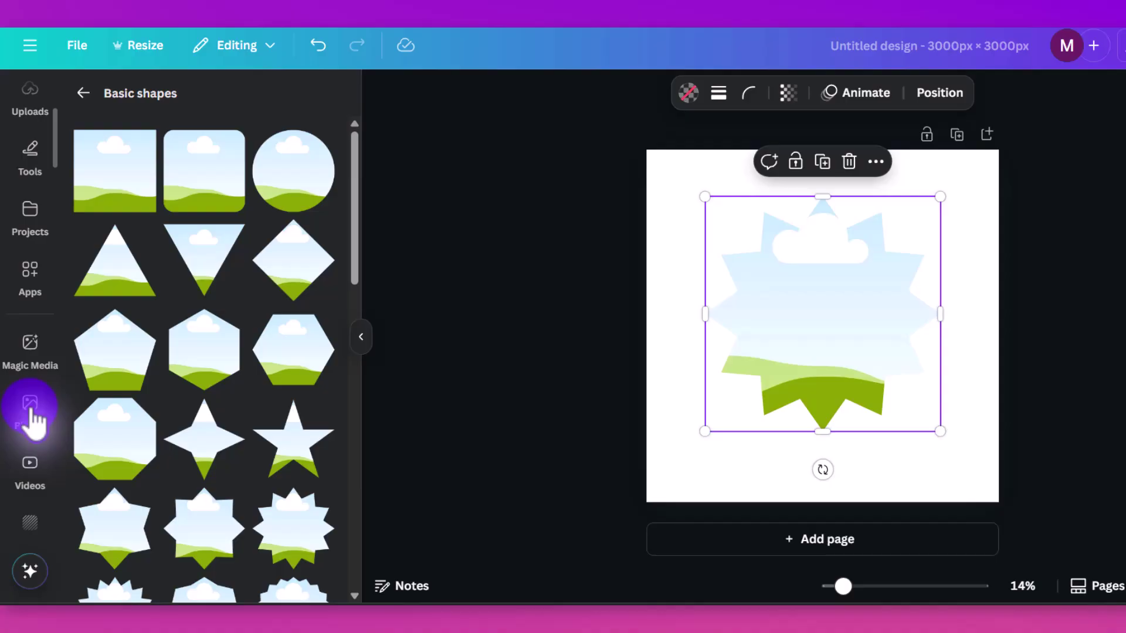
# Step: Search Photos for 'fun' and drop the yellow-wall balloon photo into the starburst frame
pyautogui.scroll(5, 32, 387)
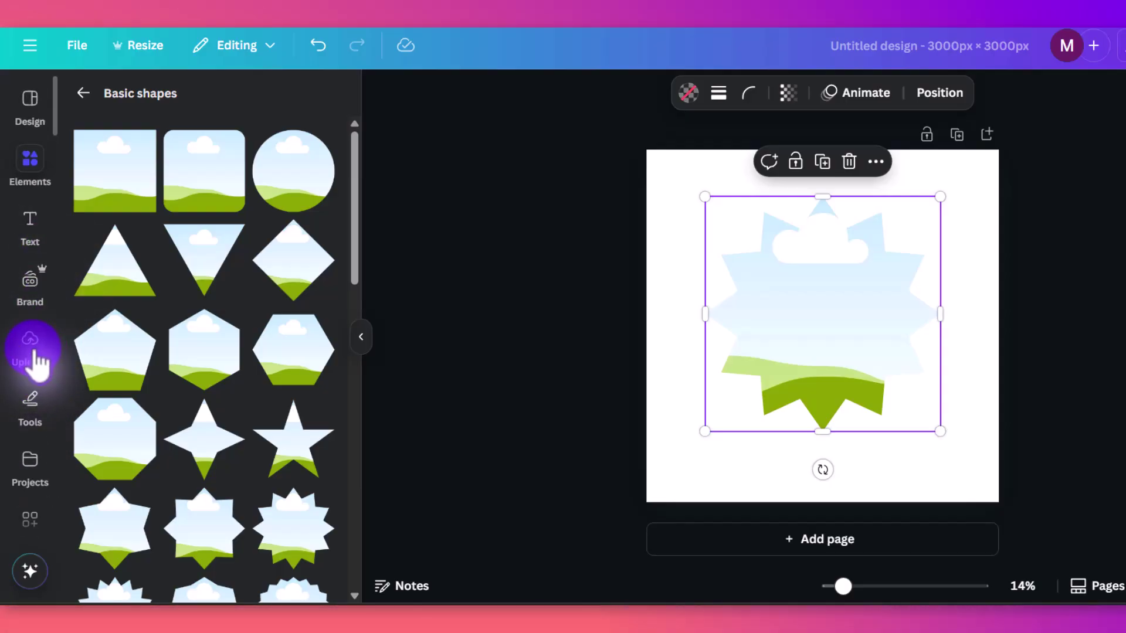
pyautogui.scroll(-4, 37, 367)
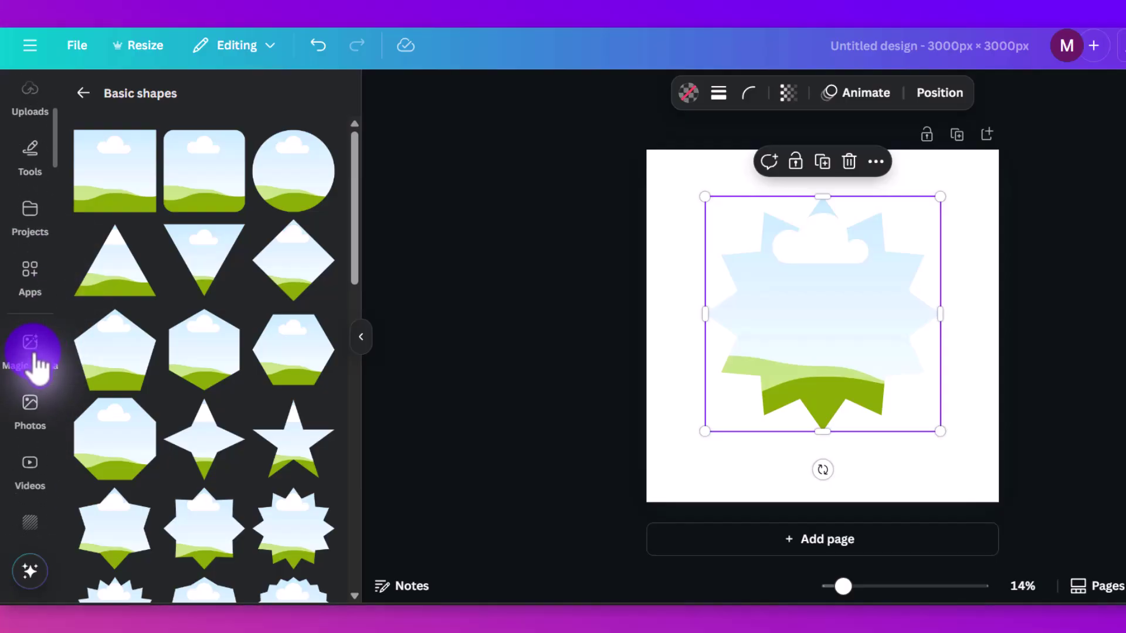
pyautogui.scroll(-2, 38, 366)
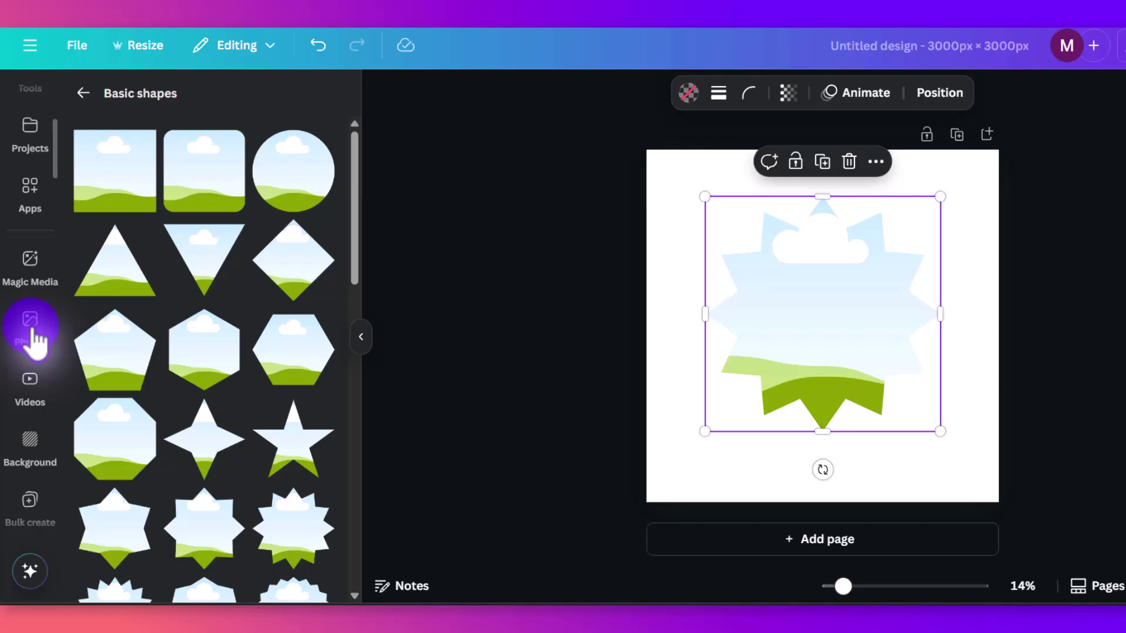
pyautogui.click(32, 331)
pyautogui.click(170, 95)
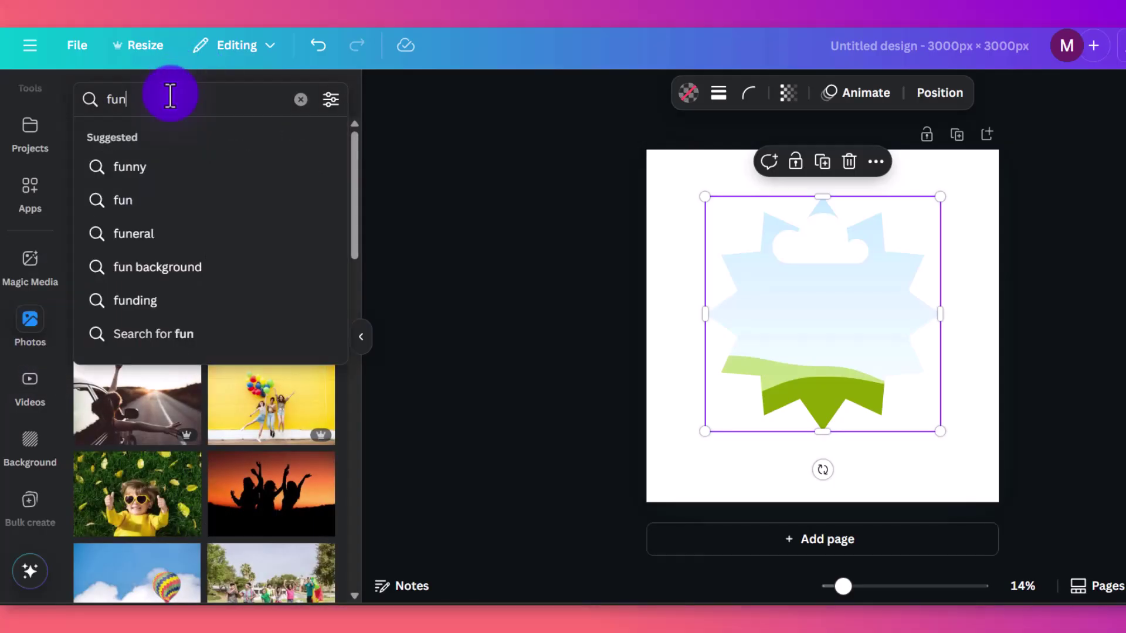
pyautogui.press('Return')
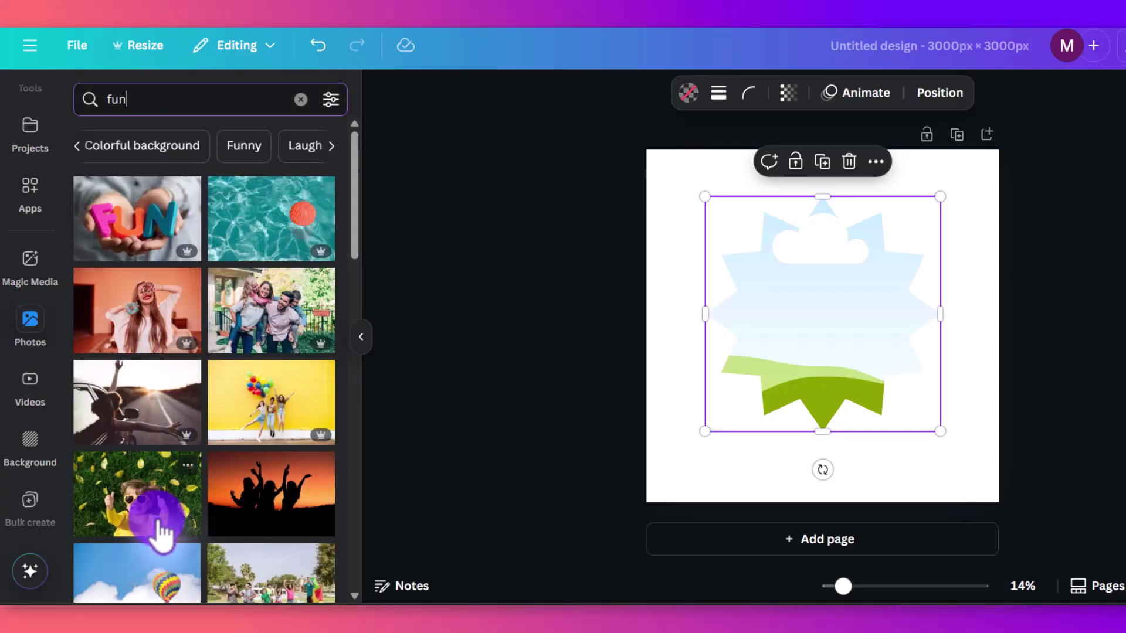
pyautogui.click(267, 418)
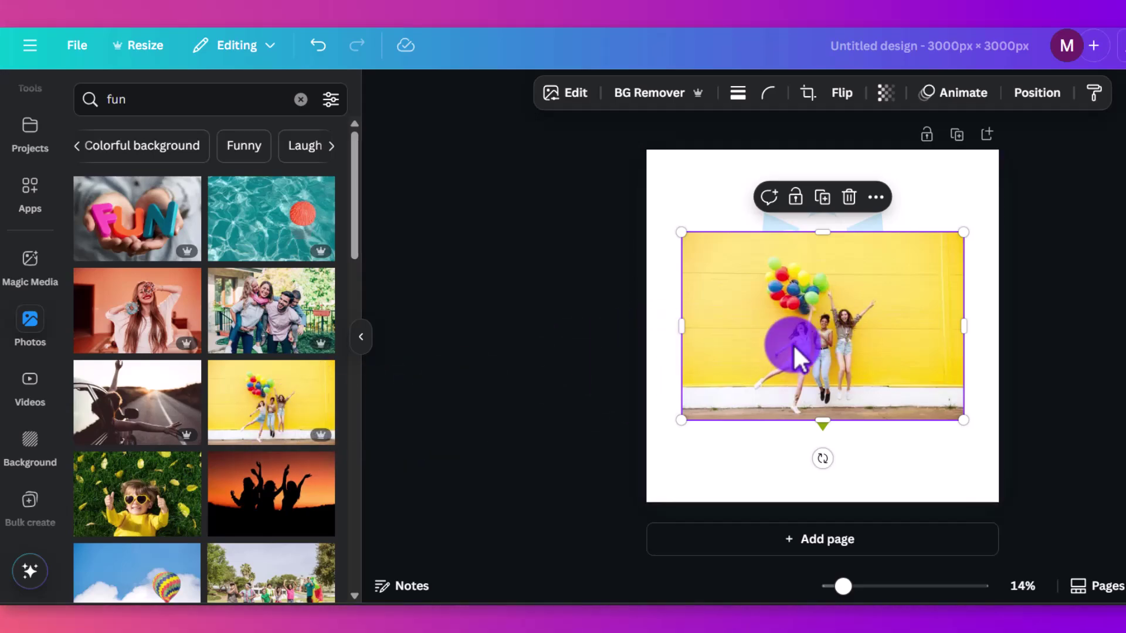
pyautogui.moveTo(809, 325)
pyautogui.mouseDown()
pyautogui.moveTo(784, 344)
pyautogui.moveTo(771, 382)
pyautogui.moveTo(801, 396)
pyautogui.moveTo(813, 335)
pyautogui.mouseUp()
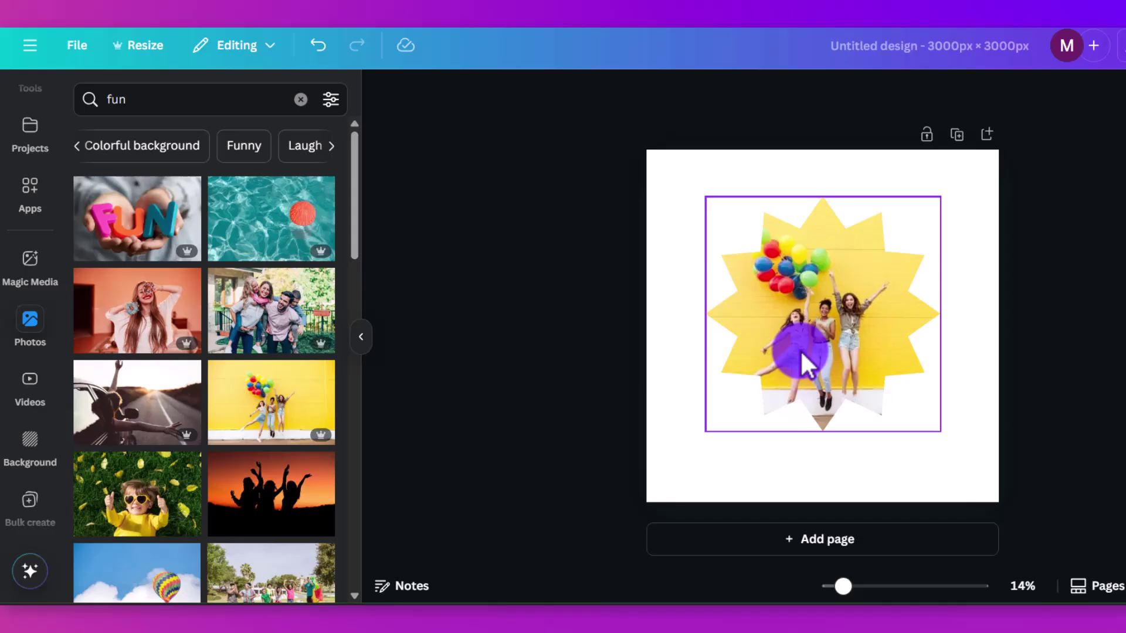
# Step: Crop and shift the balloon photo so the three jumping women sit centred in the star
pyautogui.doubleClick(837, 315)
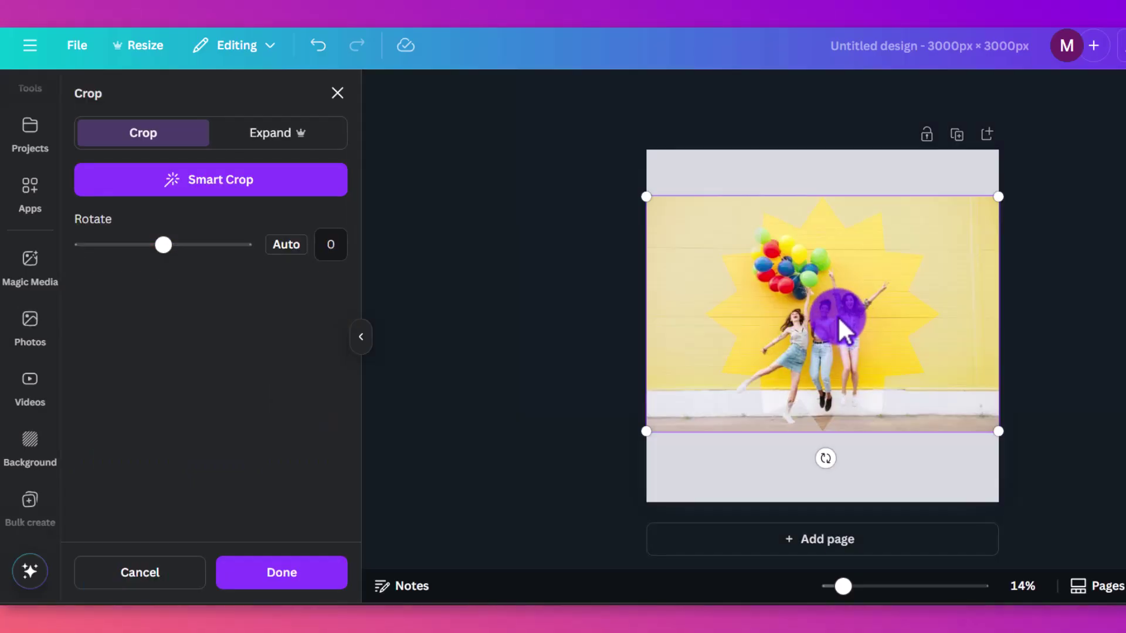
pyautogui.moveTo(630, 444); pyautogui.dragTo(376, 593)
pyautogui.moveTo(694, 445); pyautogui.dragTo(583, 590)
pyautogui.moveTo(539, 514); pyautogui.dragTo(662, 432)
pyautogui.moveTo(1125, 103); pyautogui.dragTo(1017, 196)
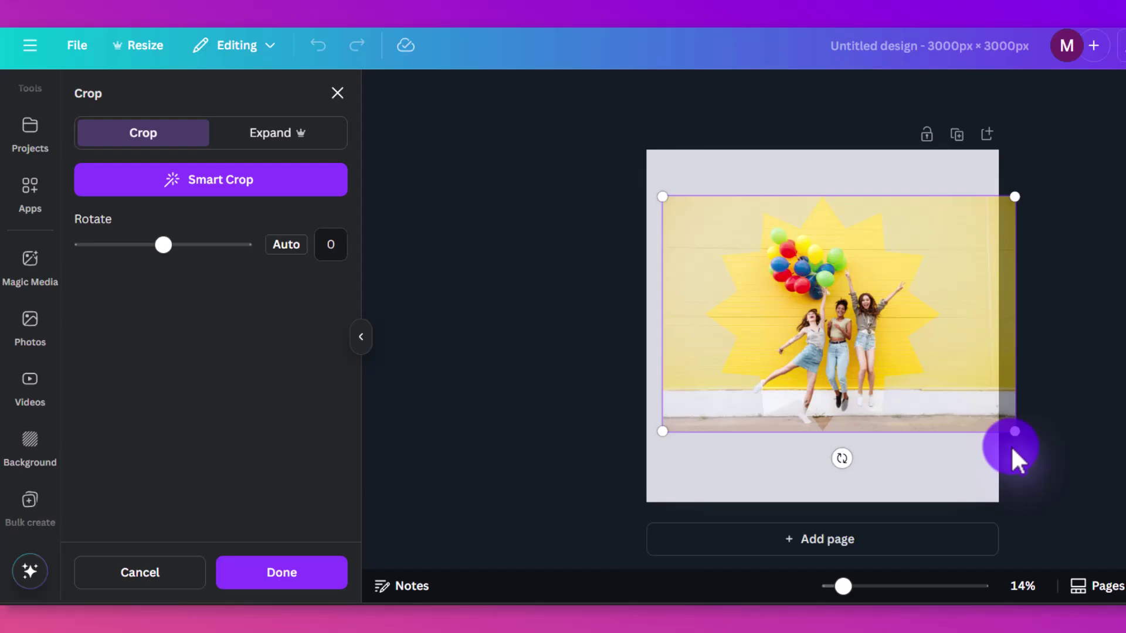
pyautogui.moveTo(1015, 432); pyautogui.dragTo(971, 414)
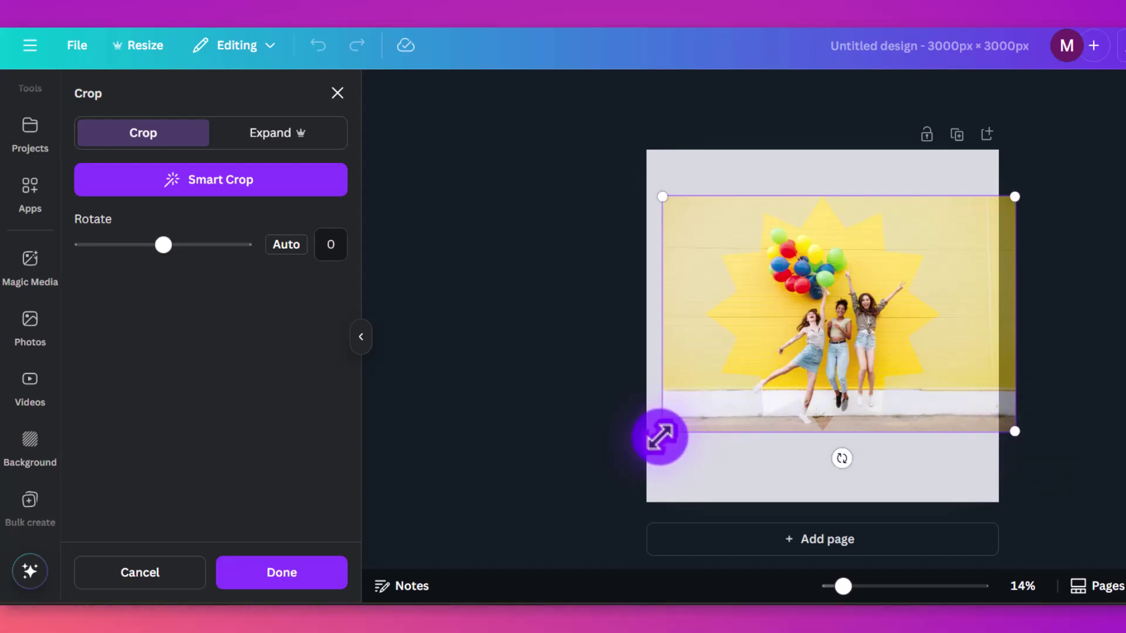
pyautogui.moveTo(648, 442); pyautogui.dragTo(570, 408)
pyautogui.moveTo(819, 431); pyautogui.dragTo(859, 338)
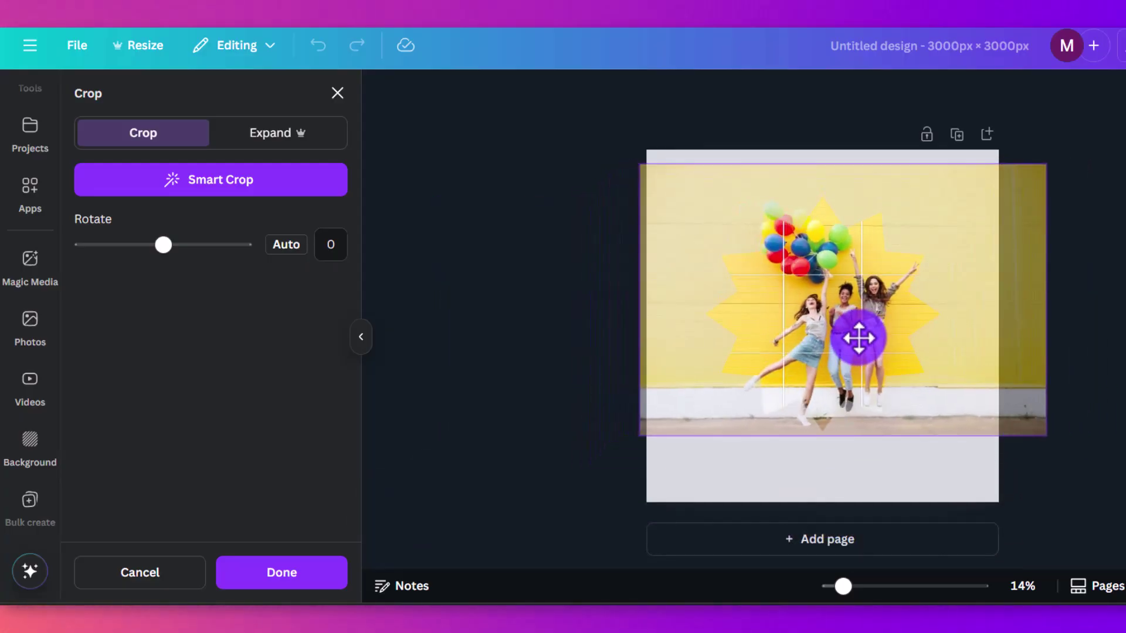
pyautogui.click(894, 465)
# Step: Round off the star photo's points with the corner rounding slider
pyautogui.click(844, 339)
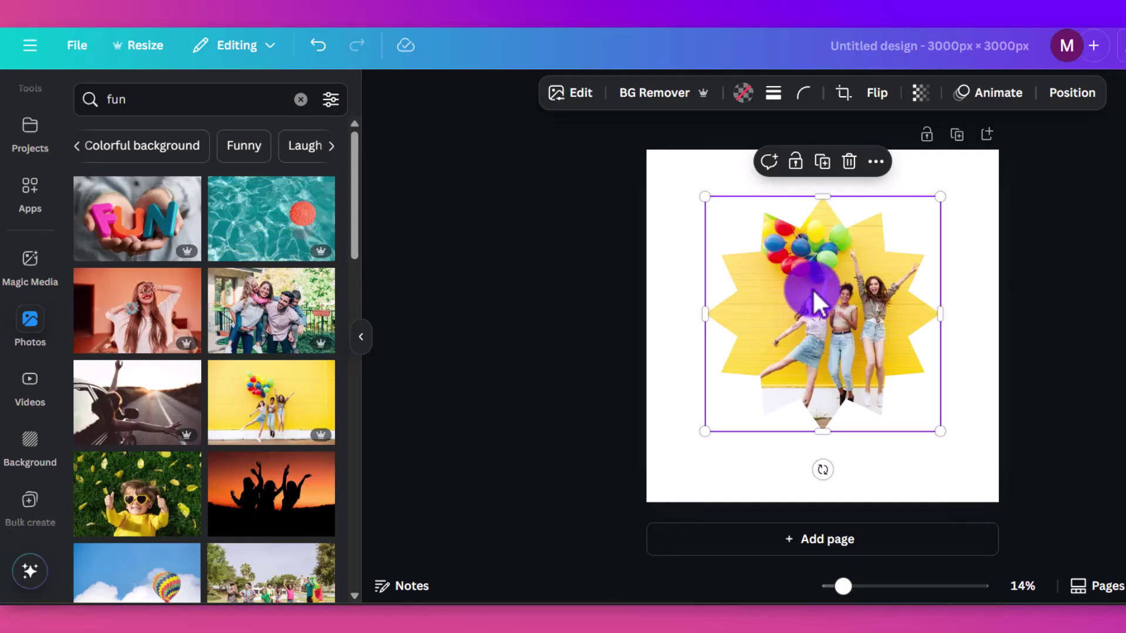
pyautogui.click(1115, 320)
pyautogui.click(821, 300)
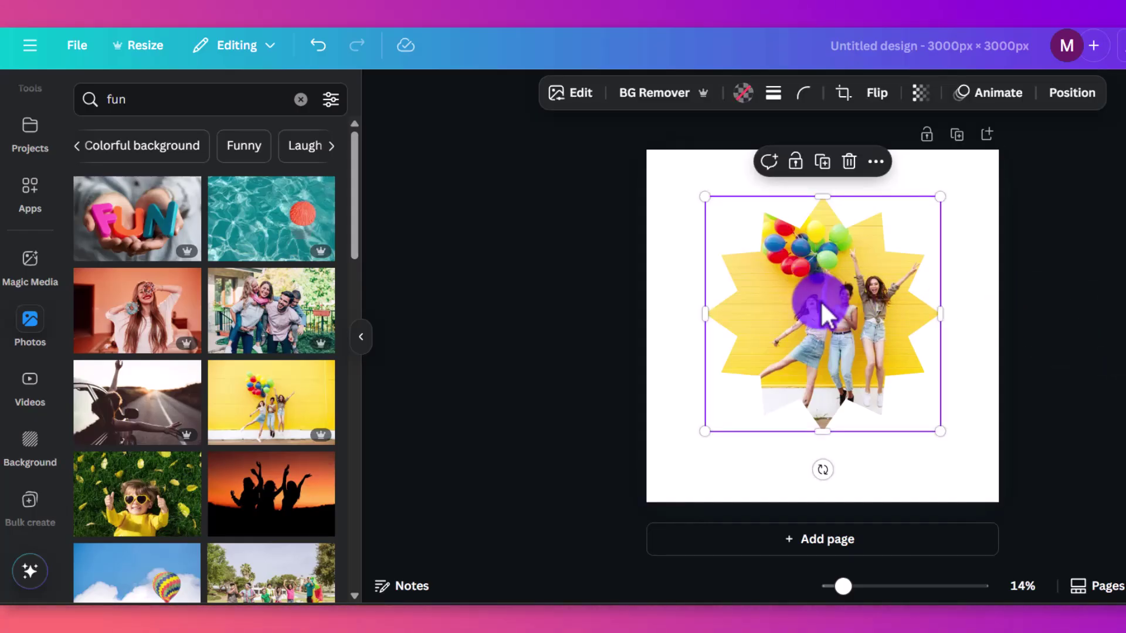
pyautogui.click(789, 315)
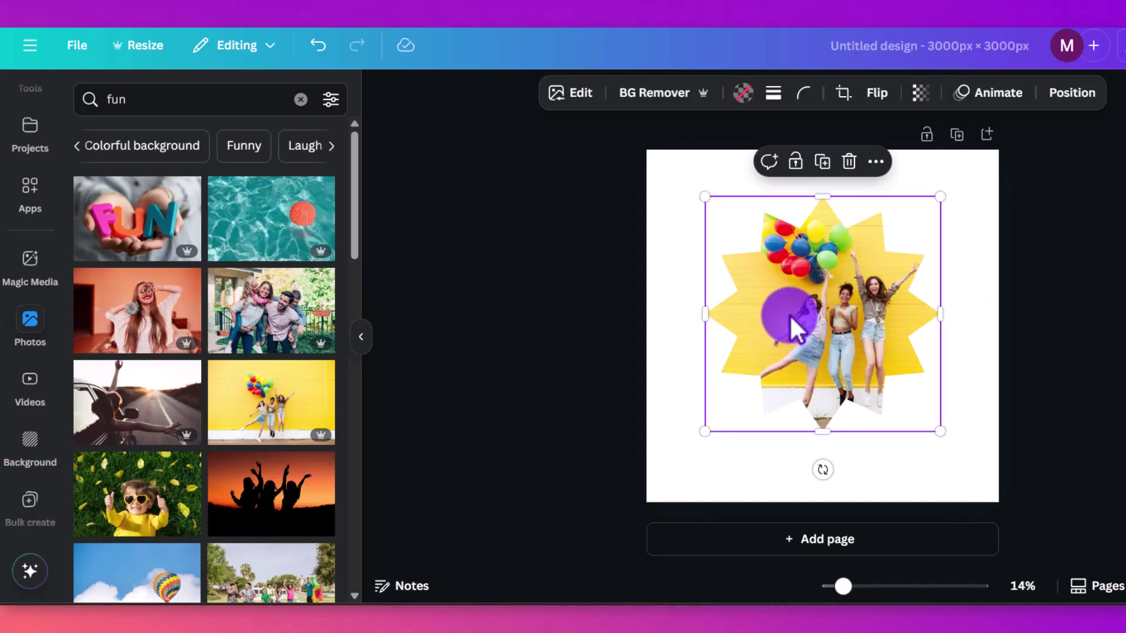
pyautogui.click(806, 96)
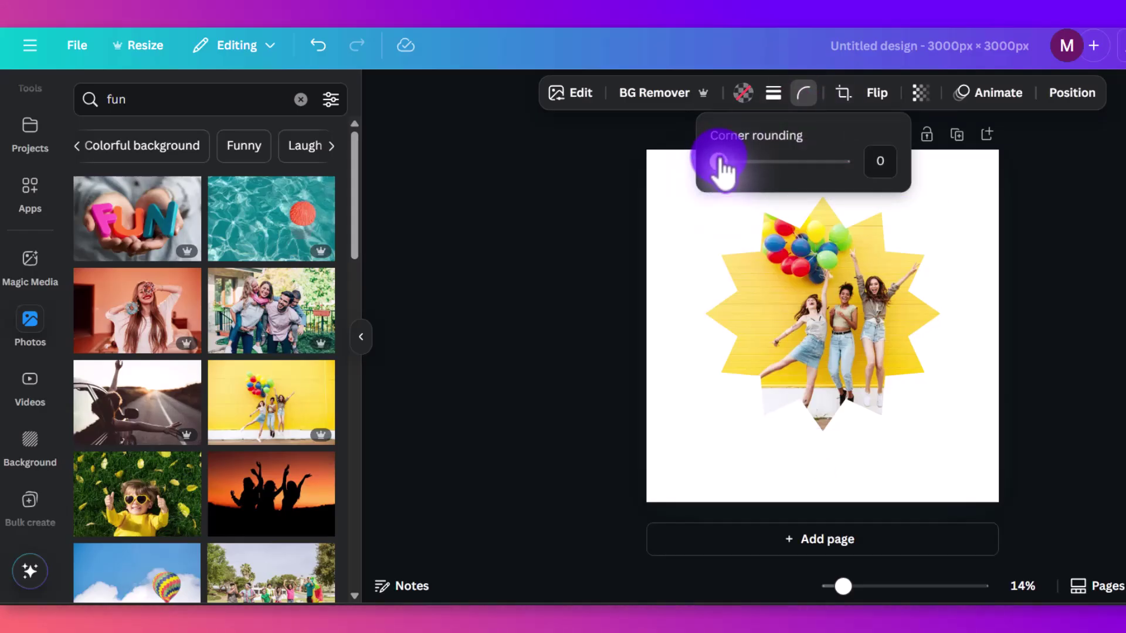
pyautogui.moveTo(797, 168)
pyautogui.mouseDown()
pyautogui.moveTo(867, 176)
pyautogui.moveTo(691, 163)
pyautogui.mouseUp()
# Step: Give the star a short-dash black border with weight about 24
pyautogui.click(774, 94)
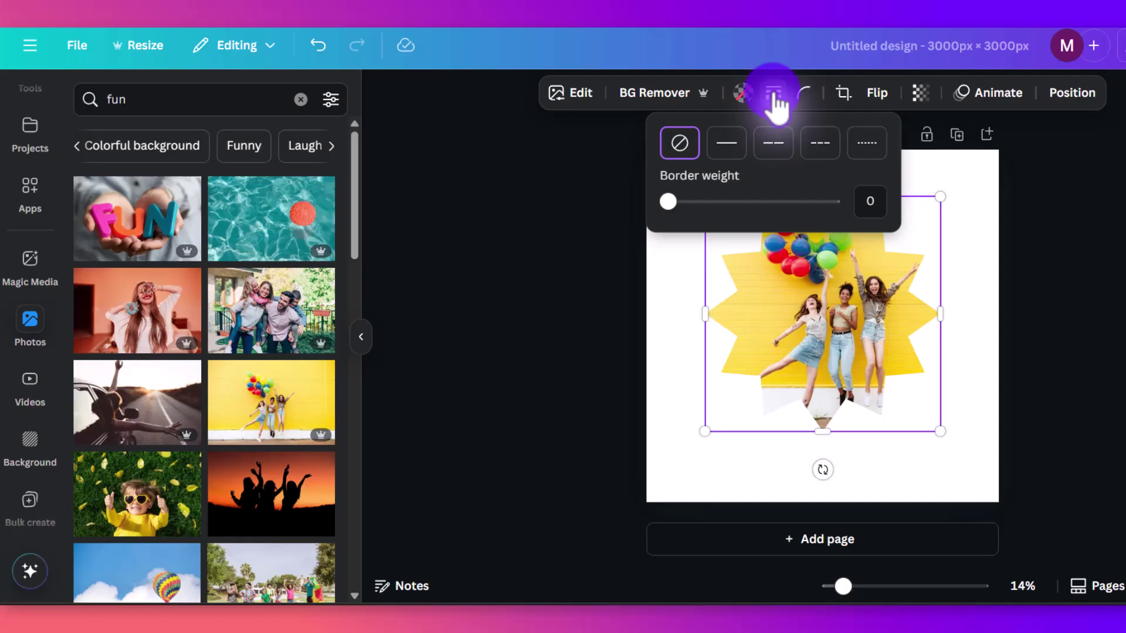
pyautogui.click(725, 151)
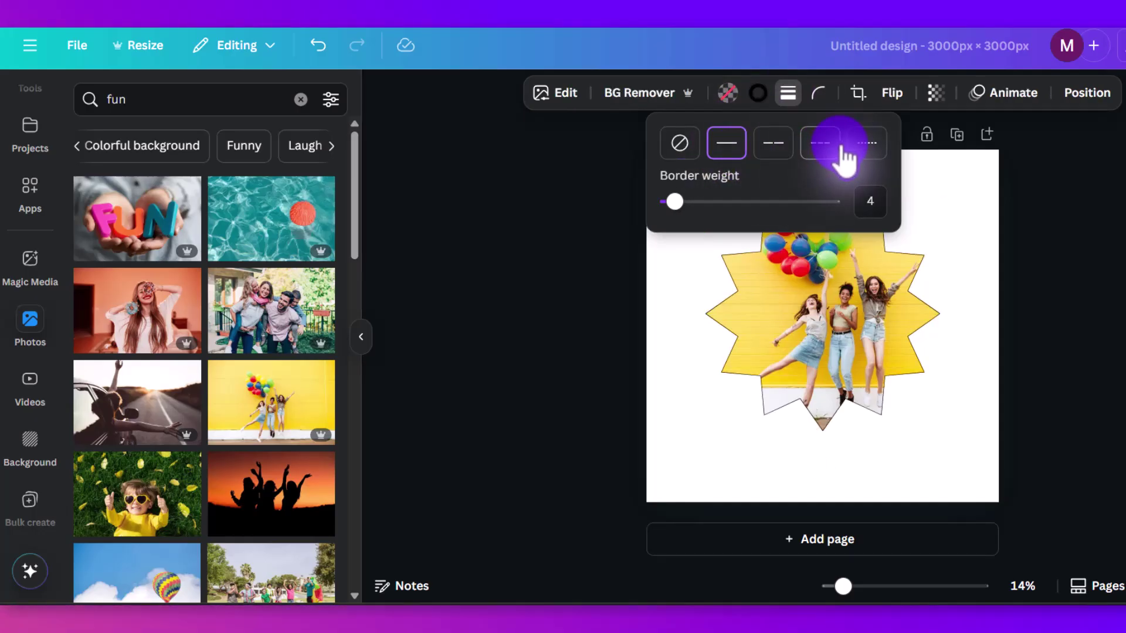
pyautogui.click(867, 145)
pyautogui.click(820, 145)
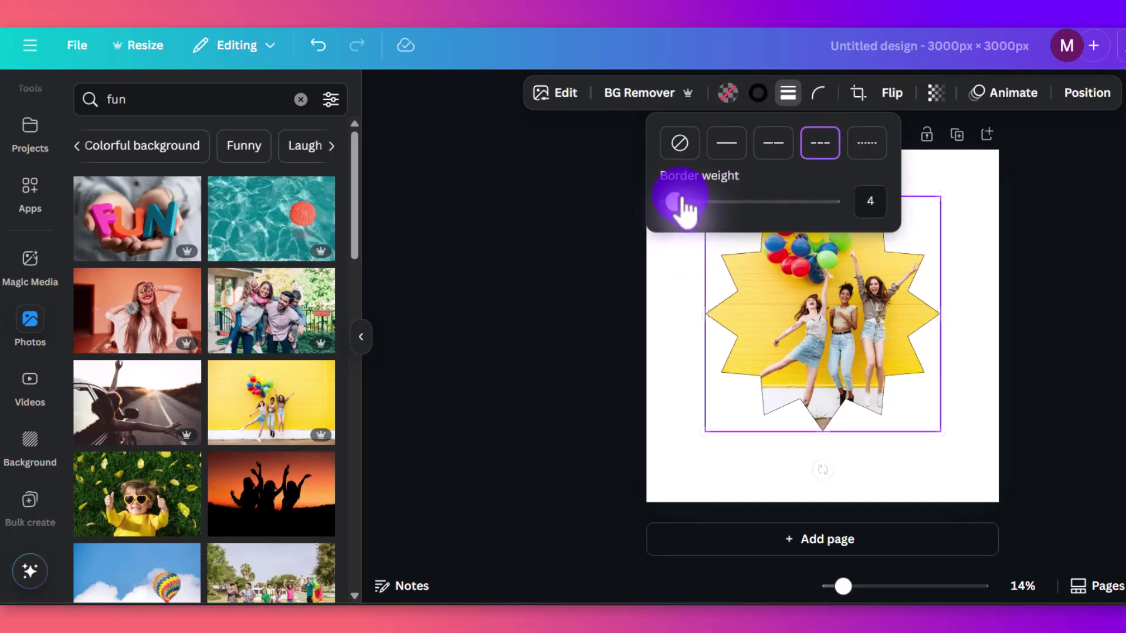
pyautogui.moveTo(685, 203)
pyautogui.mouseDown()
pyautogui.moveTo(806, 216)
pyautogui.moveTo(684, 213)
pyautogui.moveTo(695, 212)
pyautogui.mouseUp()
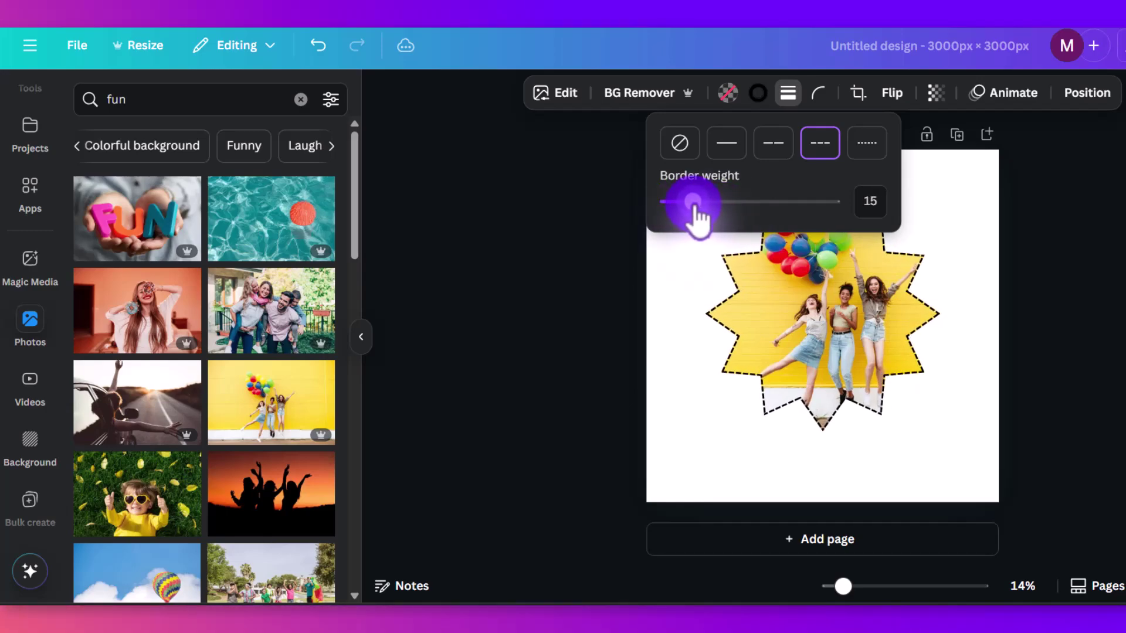
# Step: Try the purple-pink gradient on the dashed border, then settle on grey
pyautogui.click(757, 92)
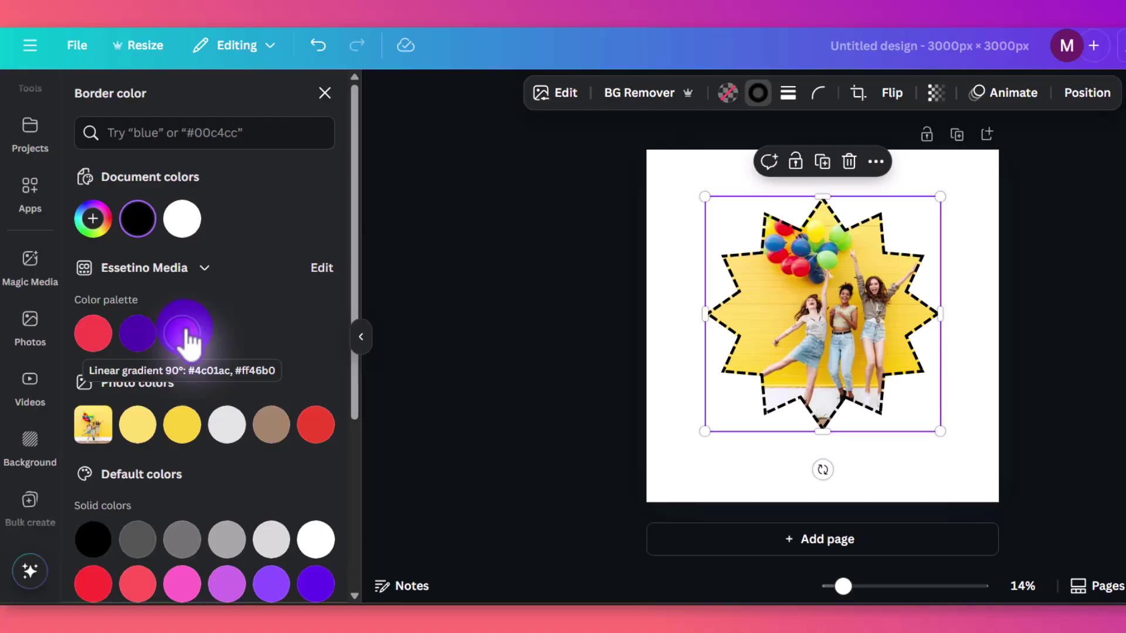
pyautogui.click(187, 337)
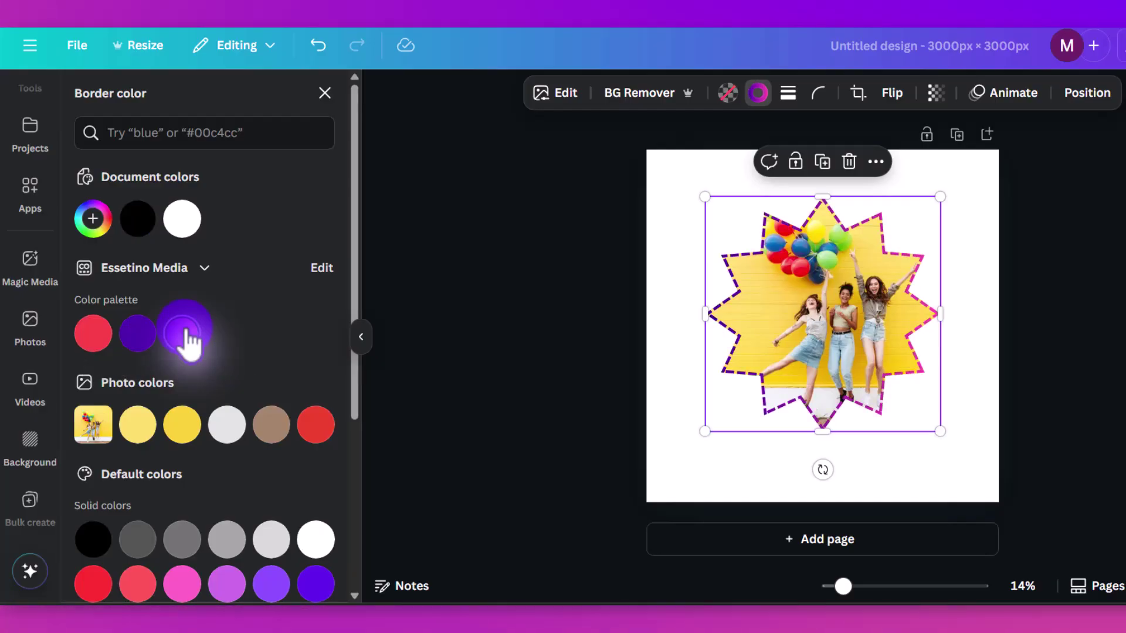
pyautogui.click(182, 539)
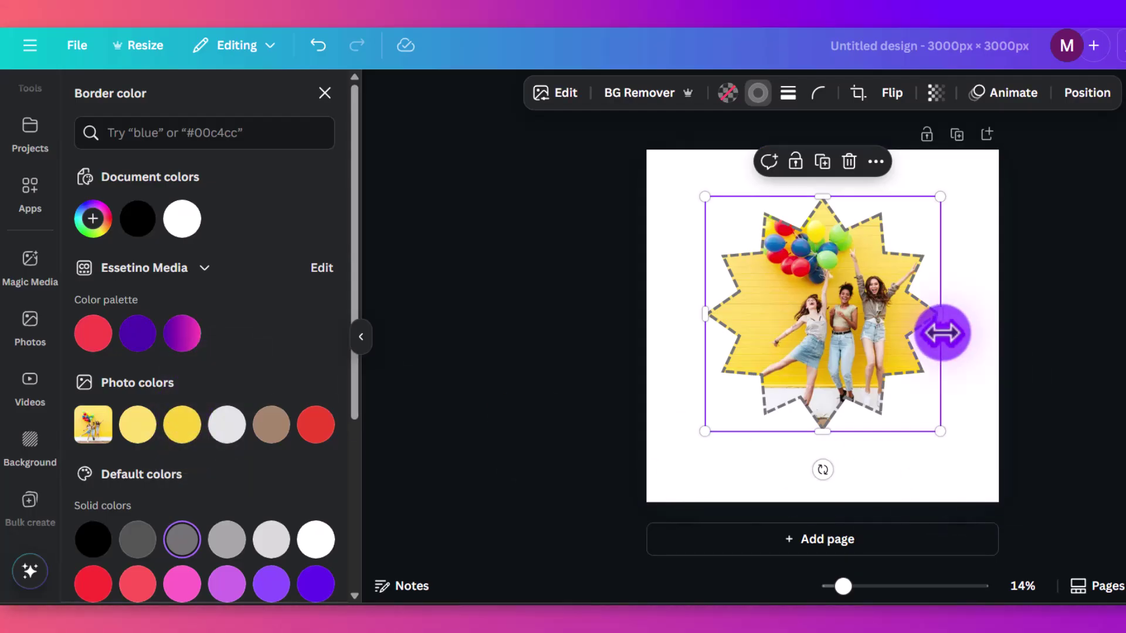
# Step: Delete the balloon photo from the star frame, then delete the empty frame
pyautogui.doubleClick(833, 302)
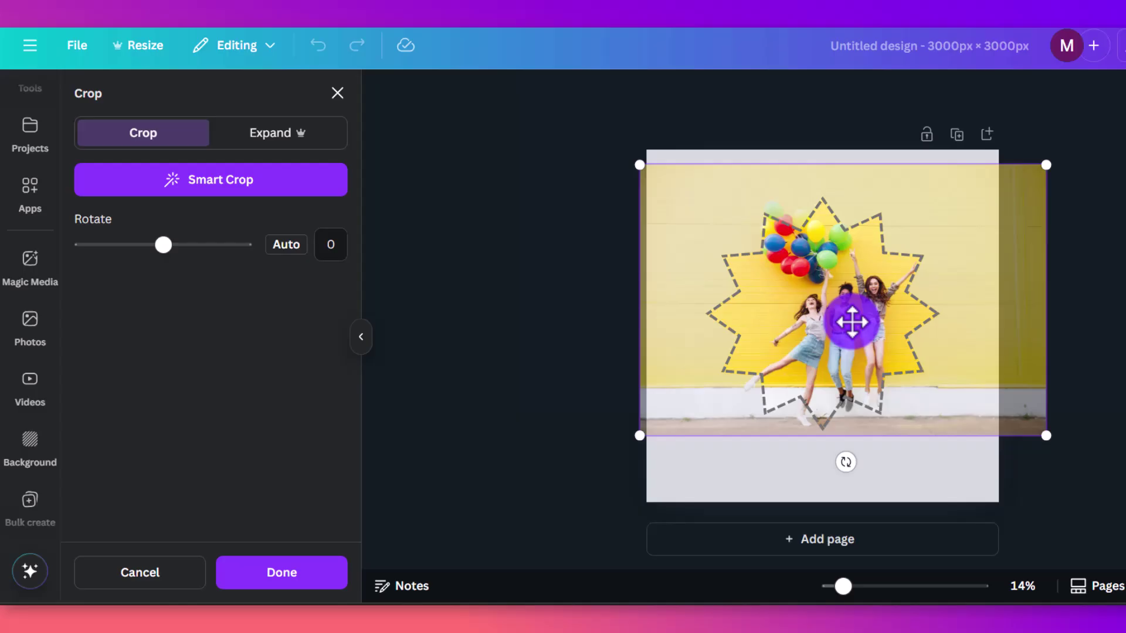
pyautogui.press('Delete')
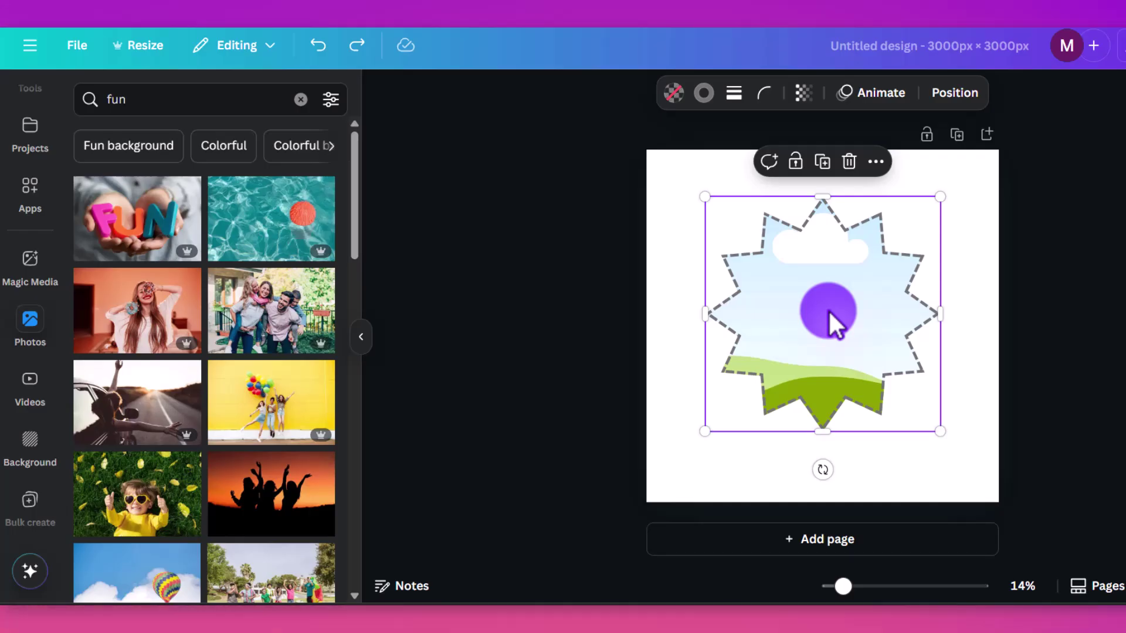
pyautogui.press('Delete')
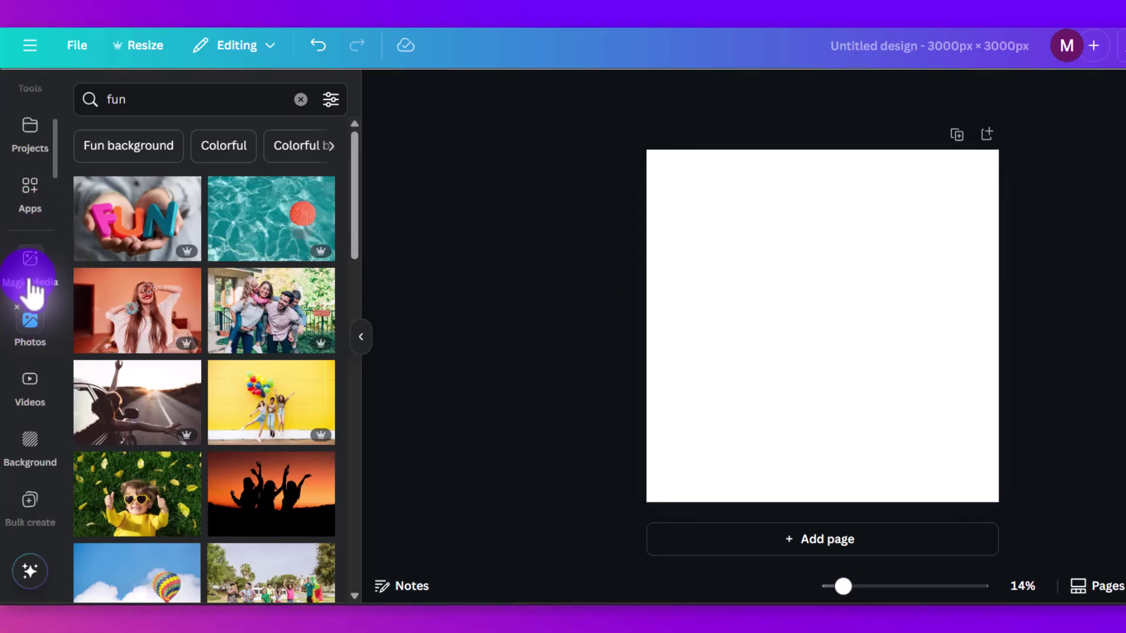
# Step: Go back from Basic shapes to all frames and add the phone frame from Devices
pyautogui.scroll(5, 32, 281)
pyautogui.click(42, 176)
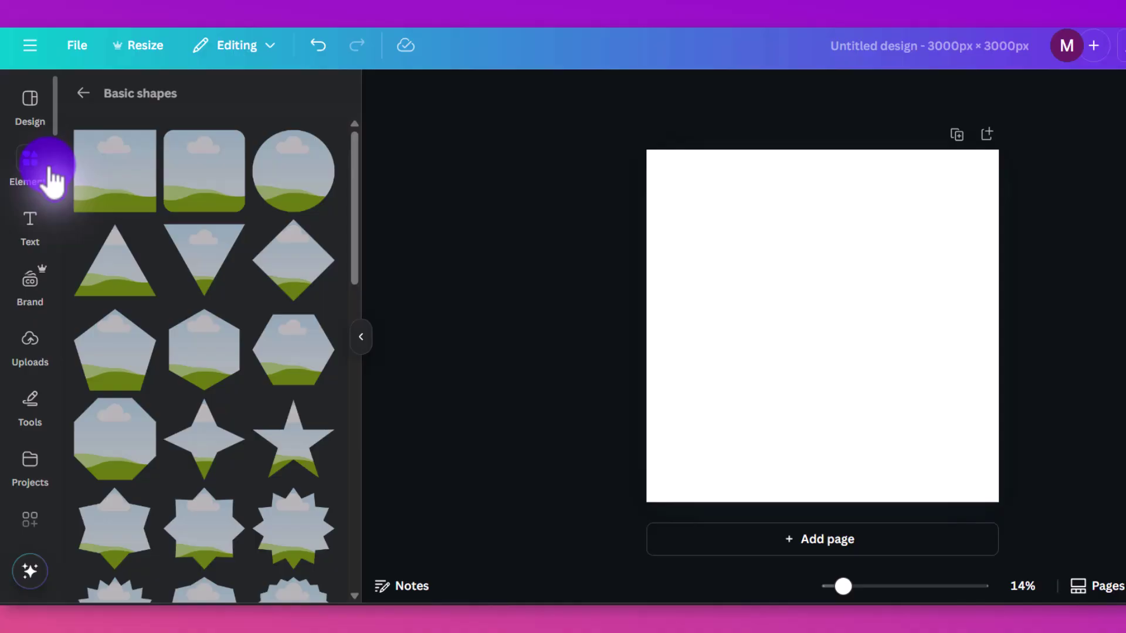
pyautogui.scroll(-15, 210, 359)
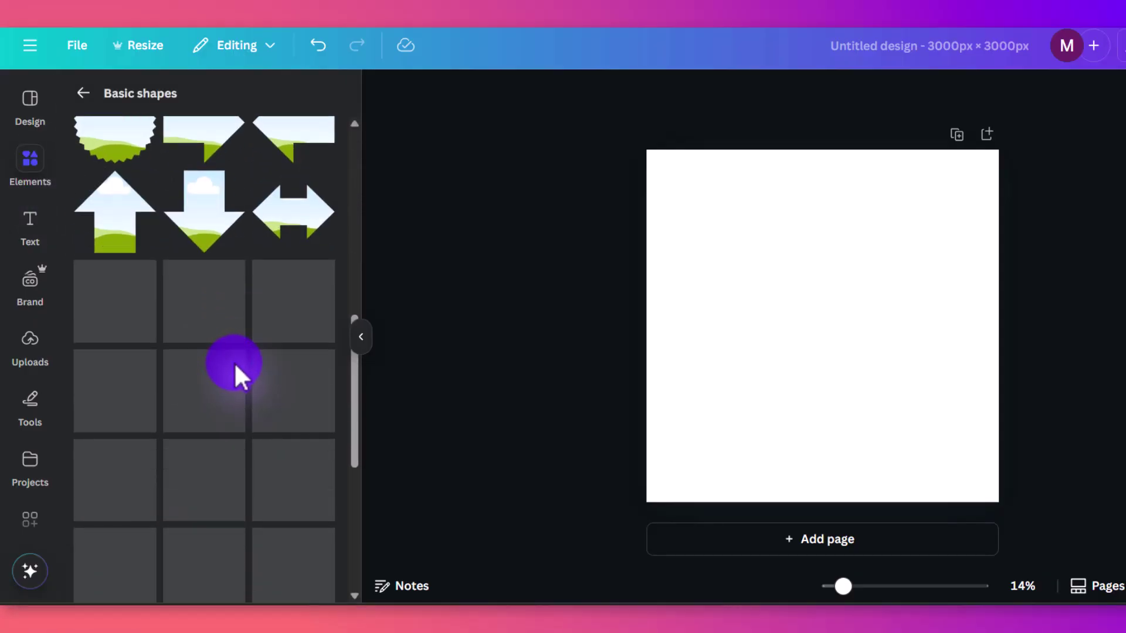
pyautogui.scroll(-1, 234, 361)
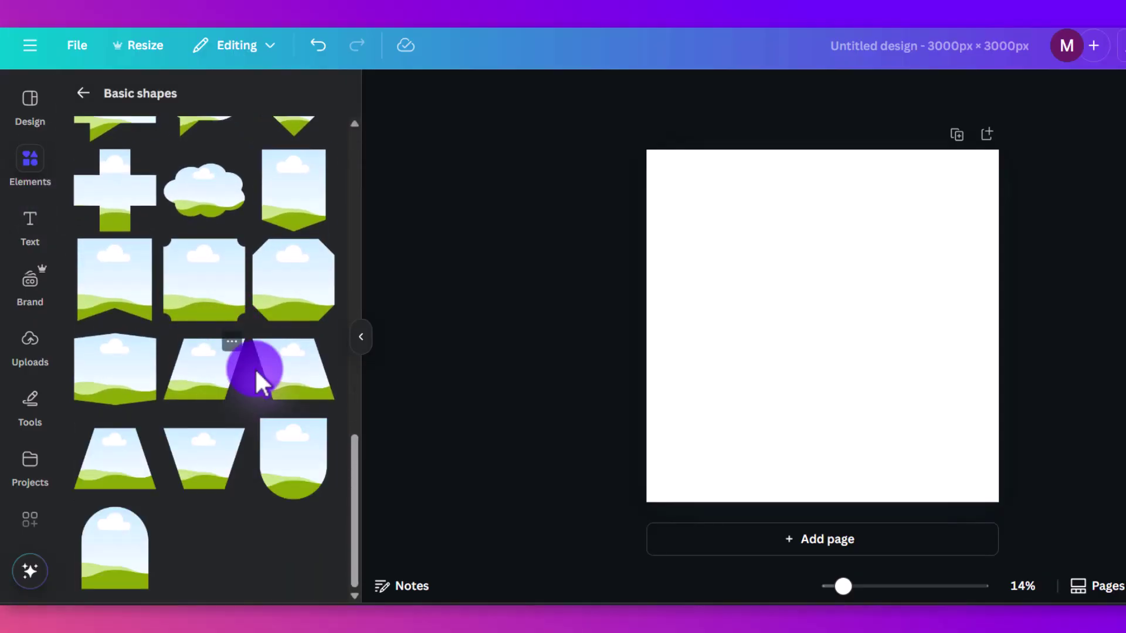
pyautogui.scroll(-5, 266, 358)
pyautogui.scroll(20, 200, 246)
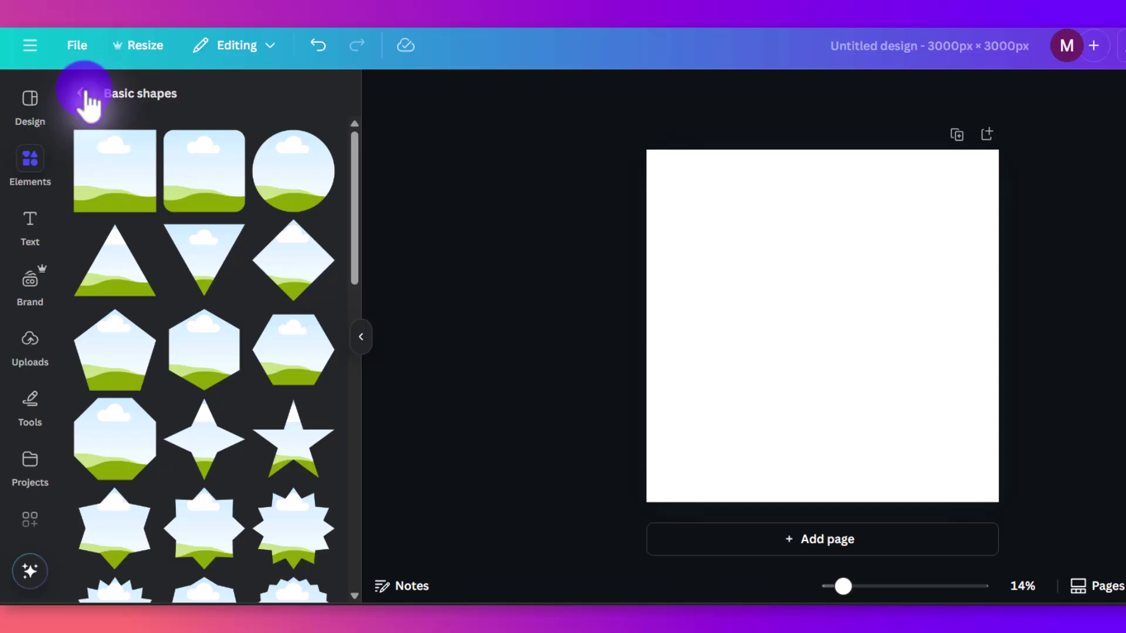
pyautogui.click(84, 94)
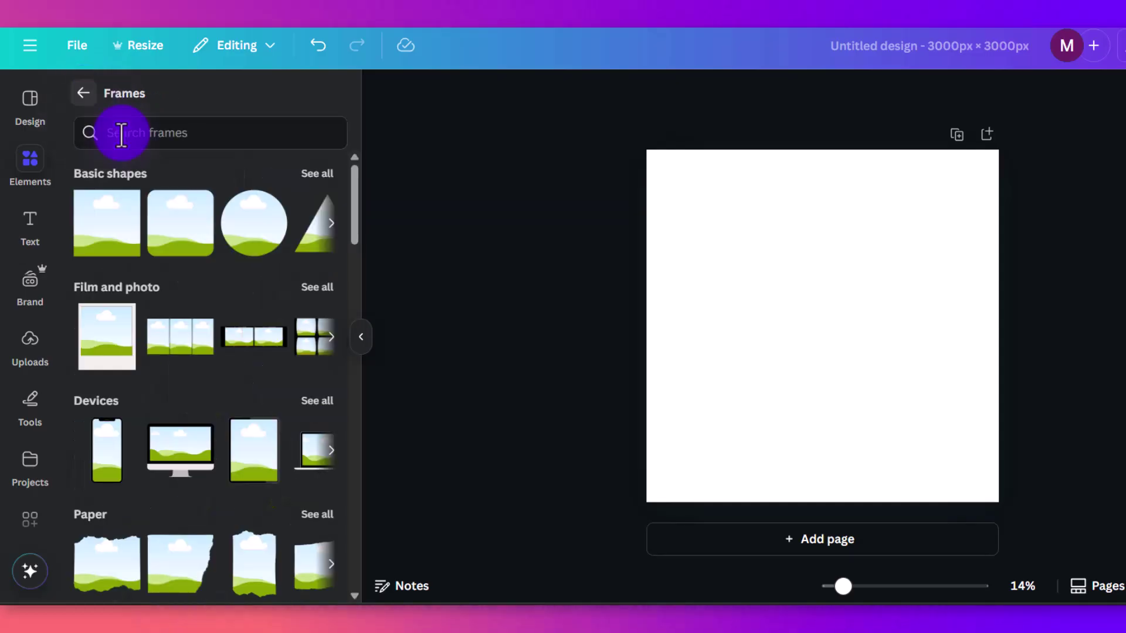
pyautogui.click(106, 469)
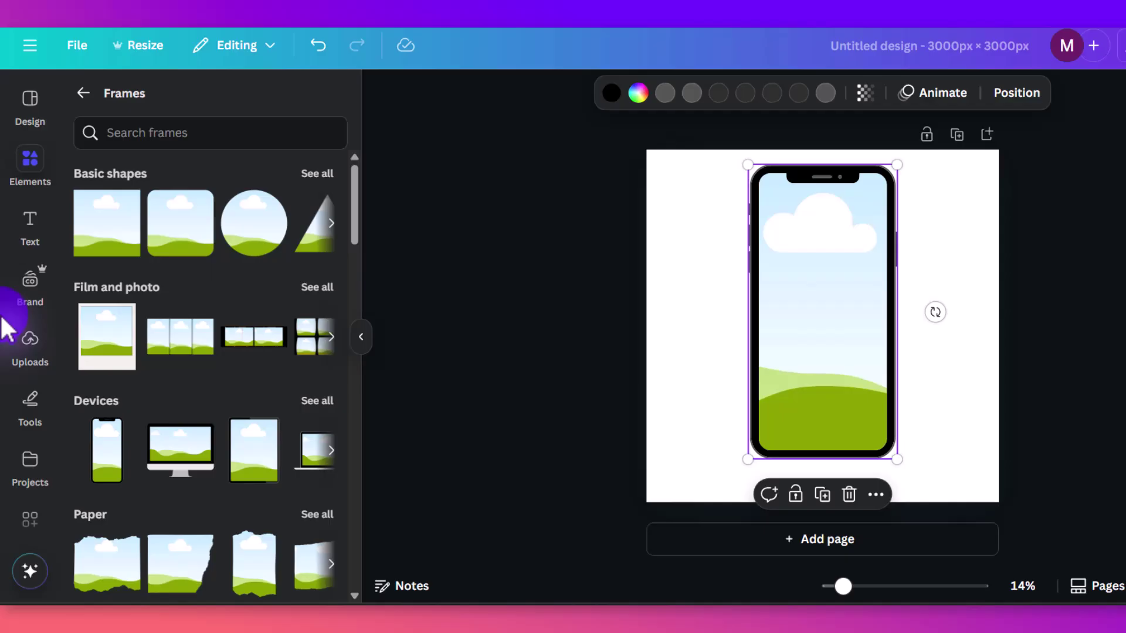
pyautogui.scroll(-4, 29, 346)
# Step: Search Videos for 'fun' and drag the first video into the phone frame
pyautogui.click(31, 383)
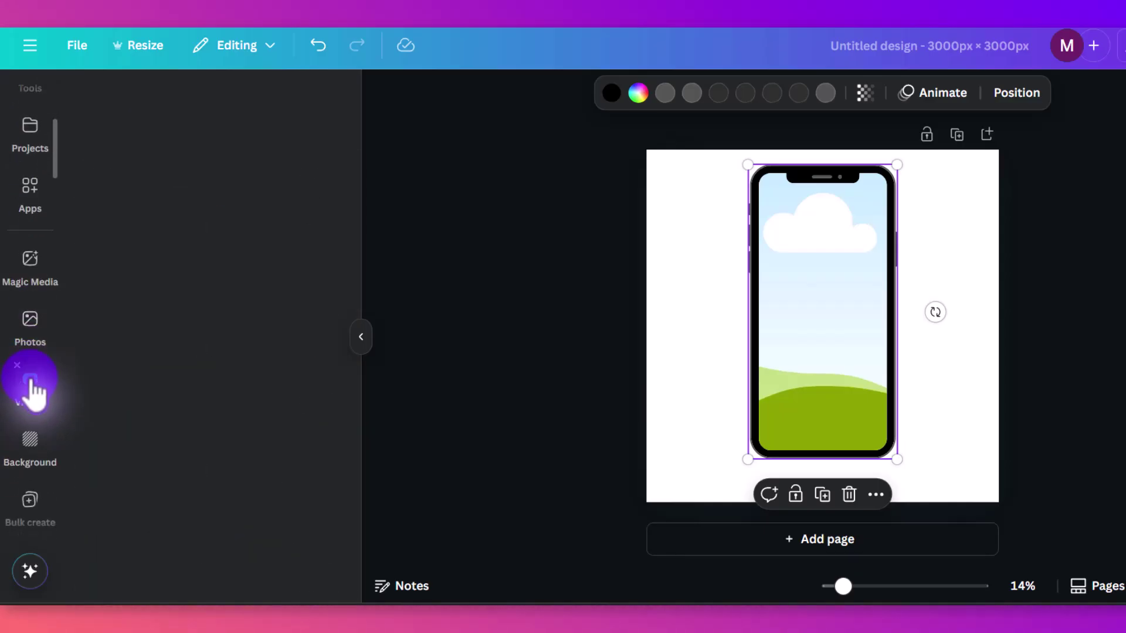
pyautogui.click(214, 98)
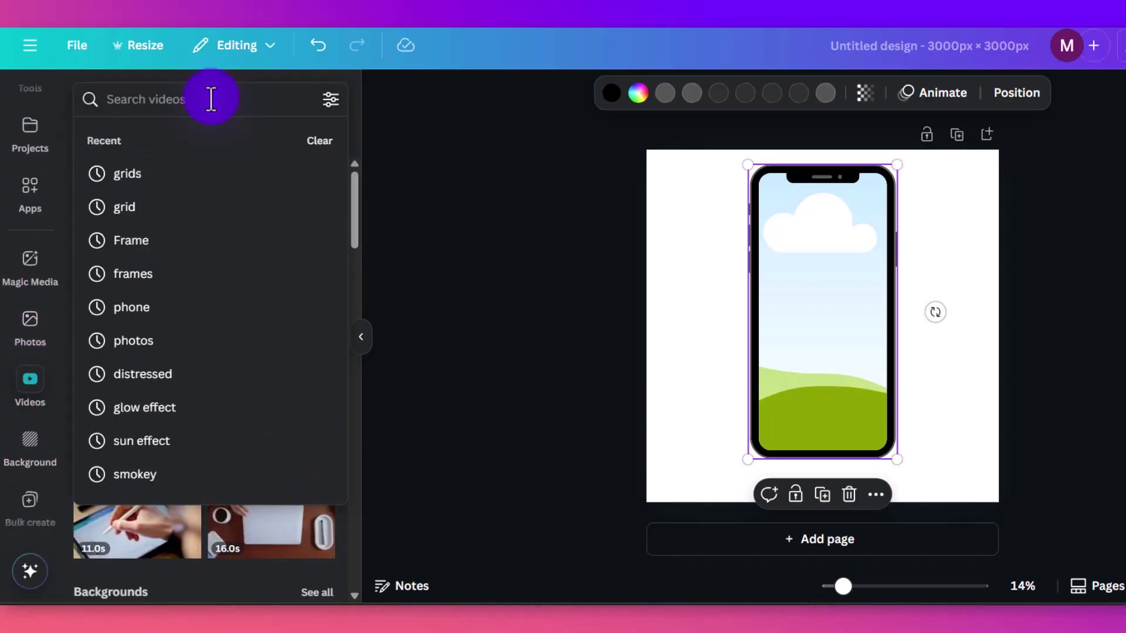
pyautogui.write('fun')
pyautogui.press('Return')
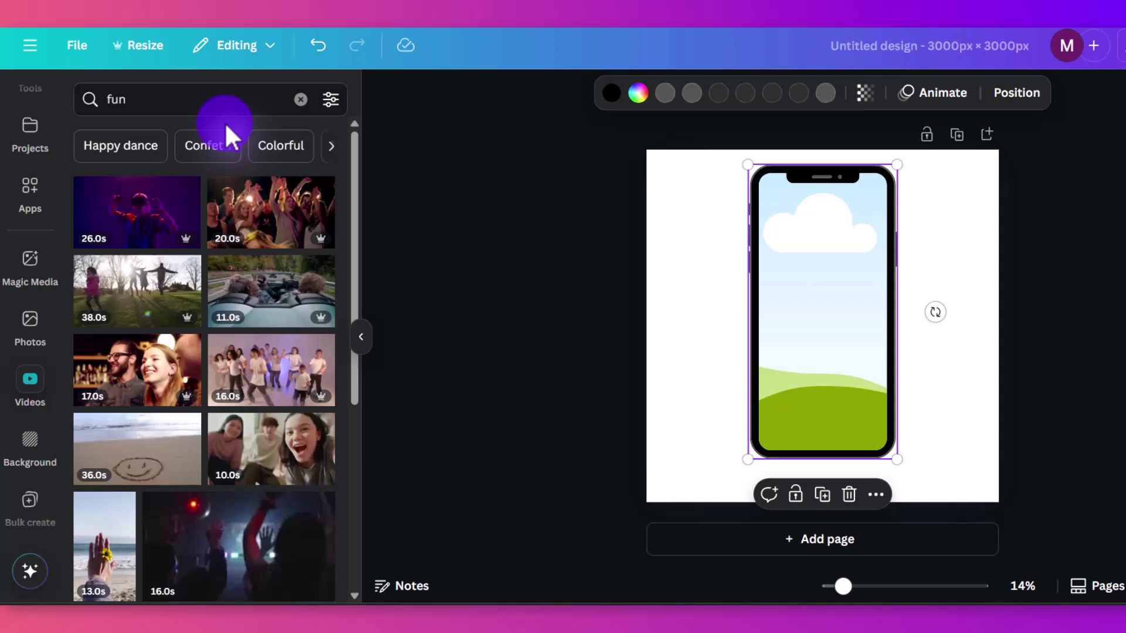
pyautogui.moveTo(144, 225); pyautogui.dragTo(775, 280)
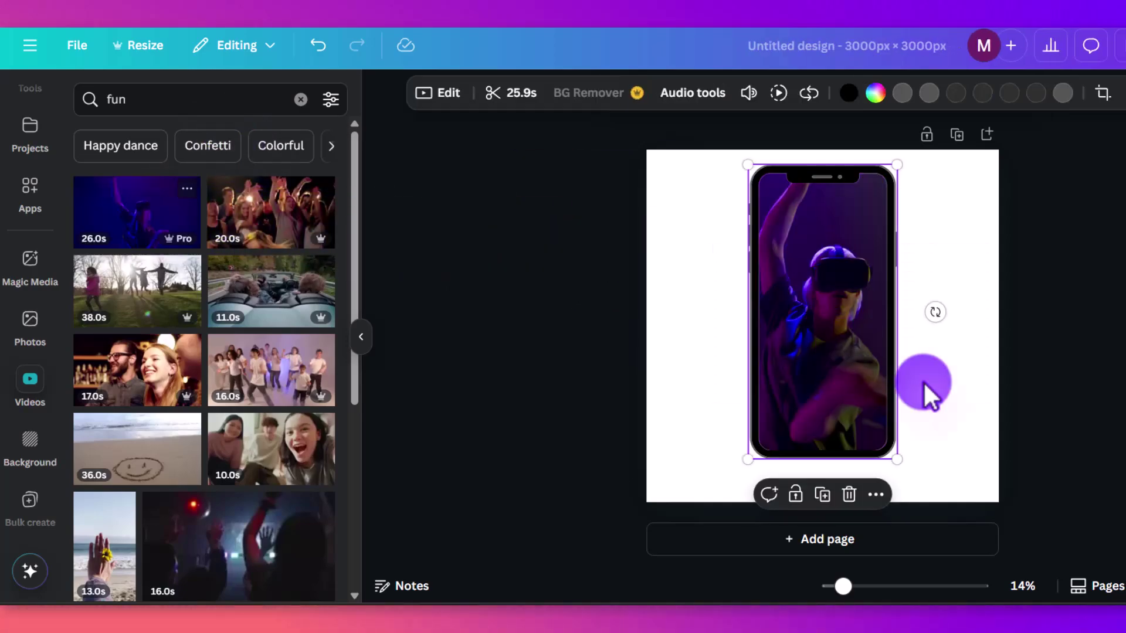
# Step: Crop and reposition the VR-headset dancer video to fit the phone screen
pyautogui.doubleClick(842, 375)
pyautogui.moveTo(578, 450); pyautogui.dragTo(706, 415)
pyautogui.moveTo(801, 393); pyautogui.dragTo(820, 389)
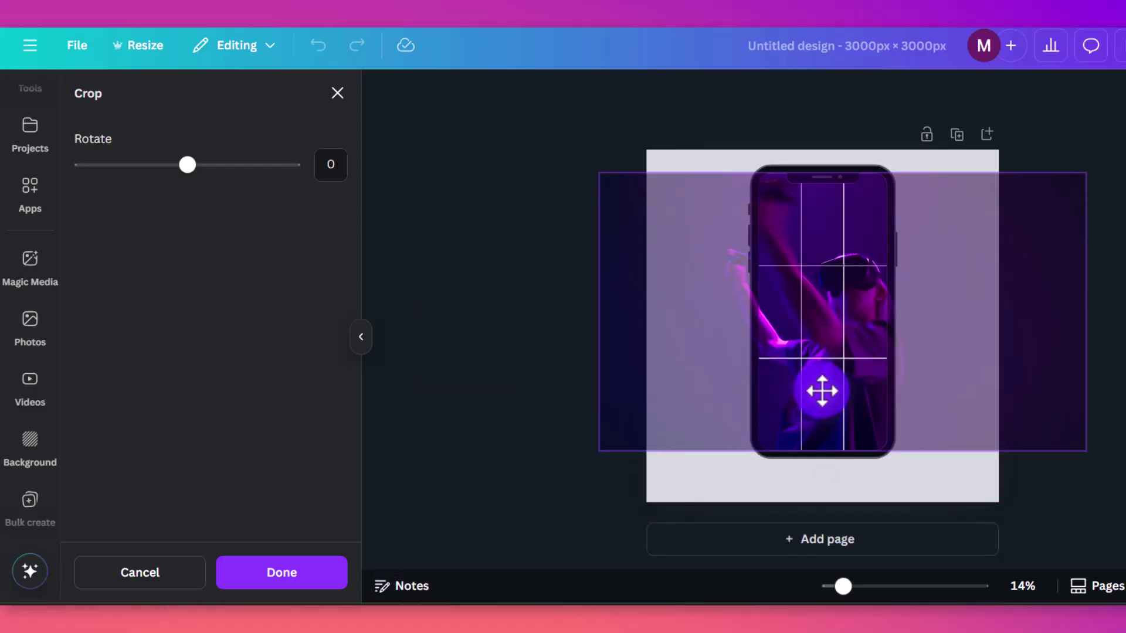
pyautogui.moveTo(594, 468); pyautogui.dragTo(544, 495)
pyautogui.moveTo(827, 397); pyautogui.dragTo(832, 377)
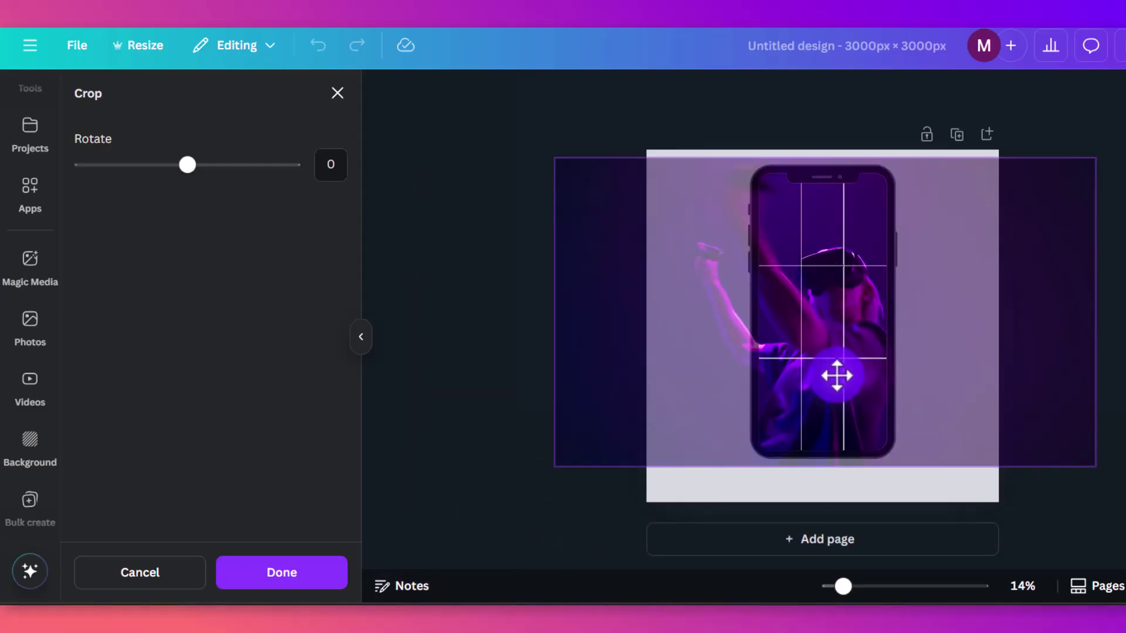
pyautogui.click(927, 488)
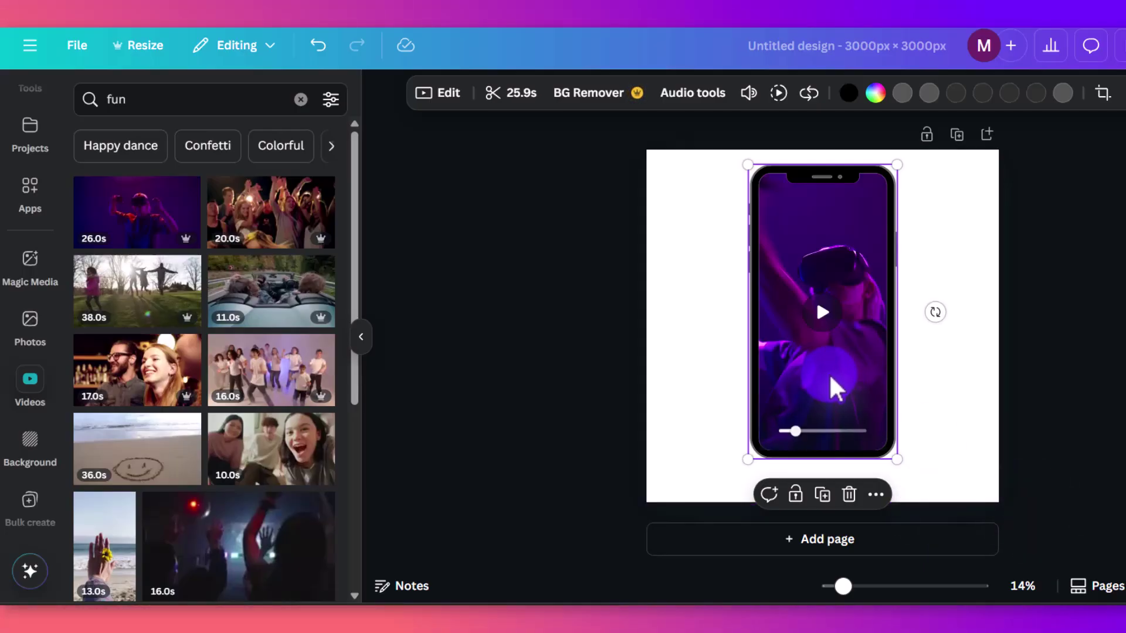
# Step: Delete the phone frame together with its dancer video
pyautogui.click(953, 372)
pyautogui.click(863, 394)
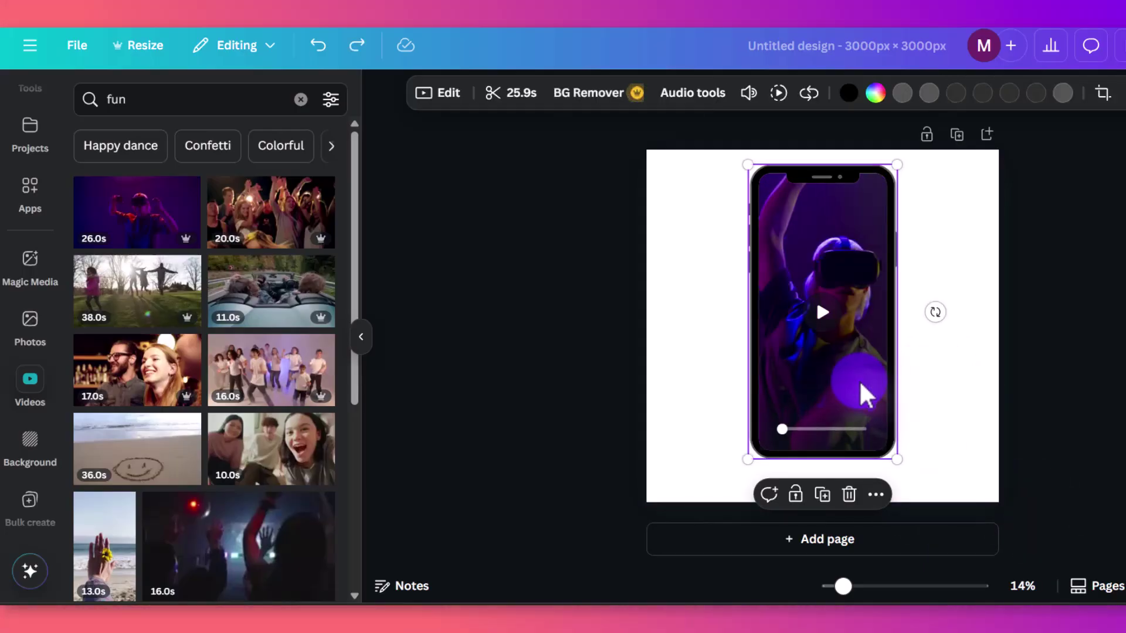
pyautogui.click(937, 253)
pyautogui.click(886, 230)
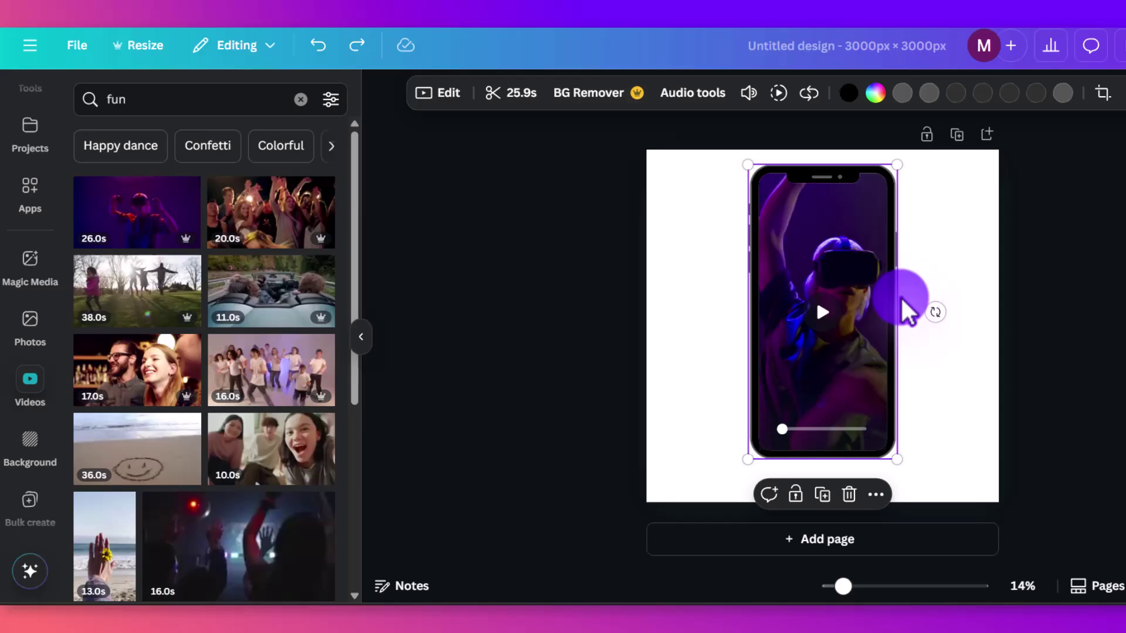
pyautogui.click(850, 499)
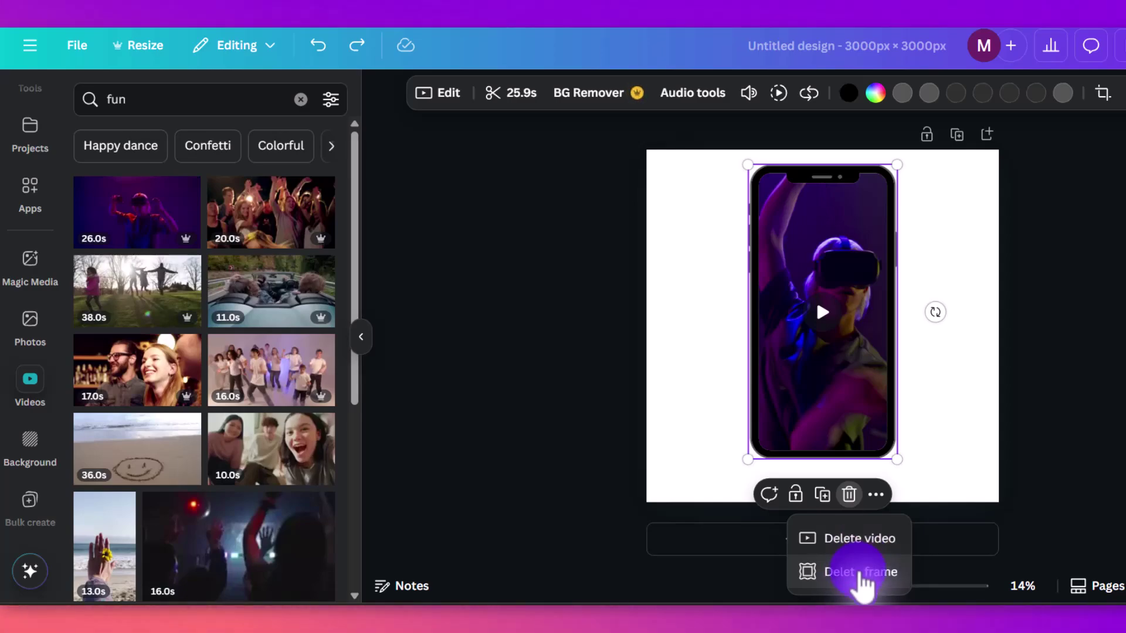
pyautogui.click(862, 572)
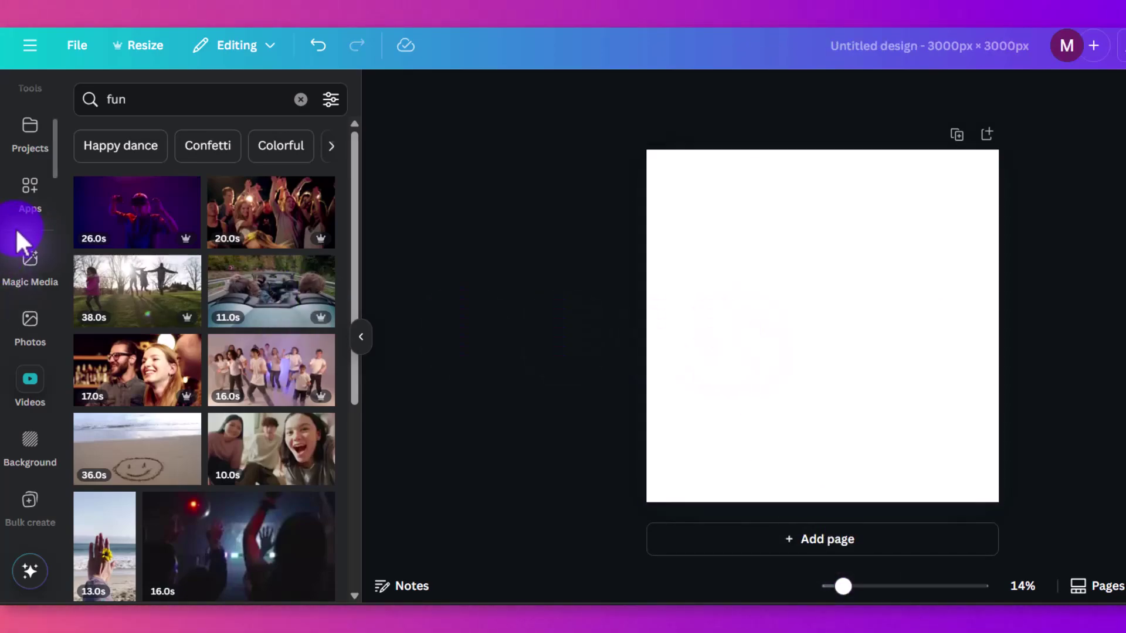
# Step: Return from Frames to the main Elements collection
pyautogui.scroll(5, 23, 235)
pyautogui.click(27, 176)
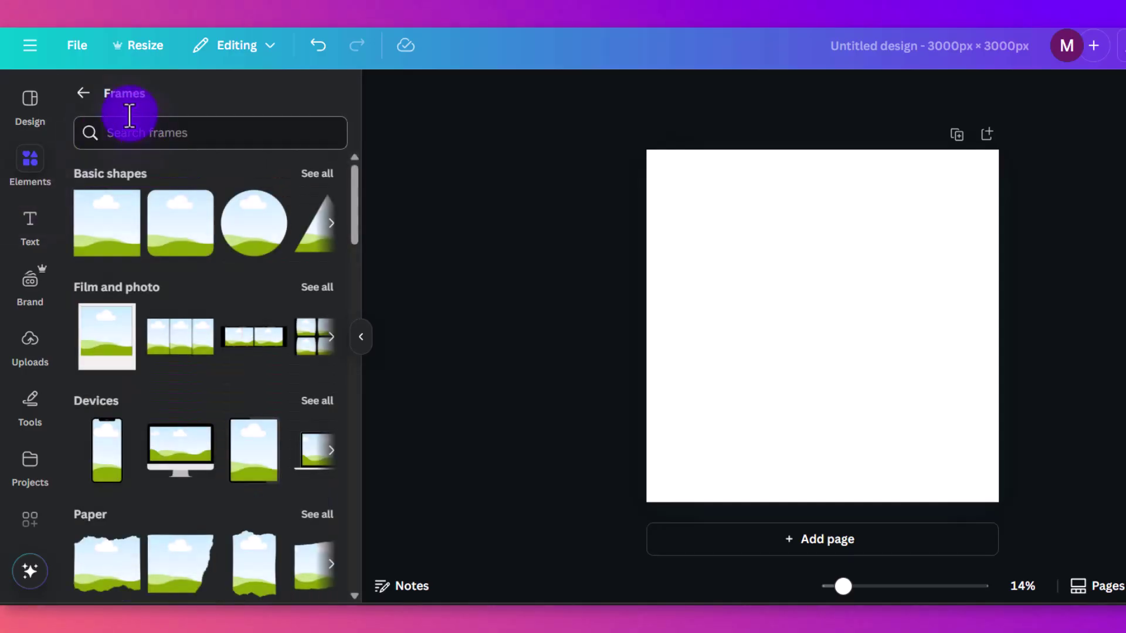
pyautogui.click(83, 97)
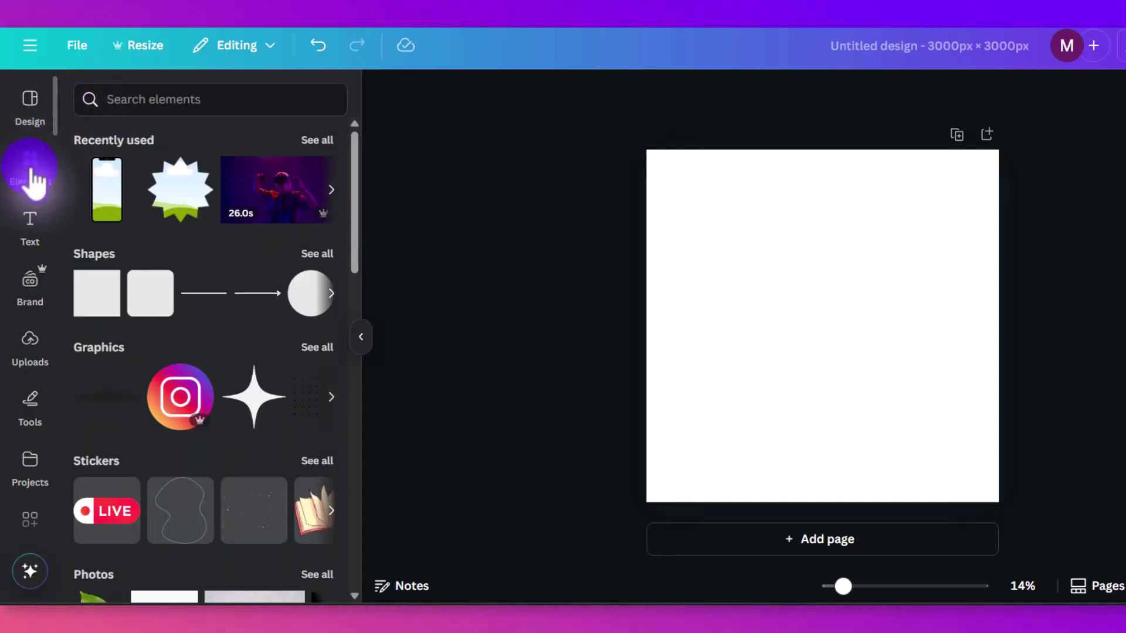
# Step: Search elements for 'grids' and add the one-wide-over-two grid to the page
pyautogui.click(154, 104)
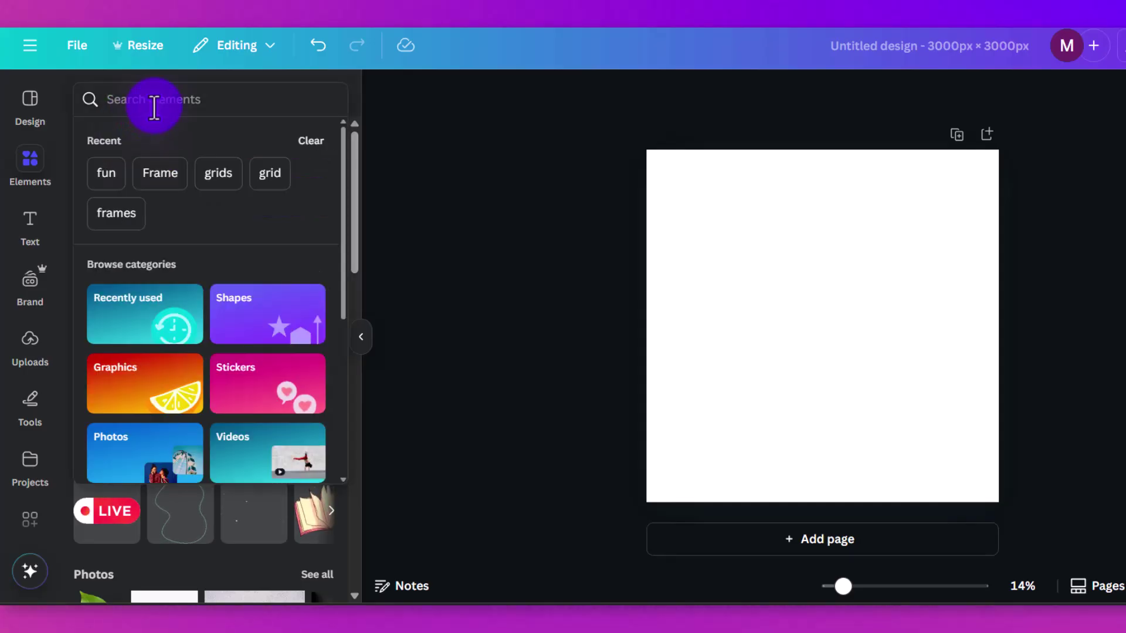
pyautogui.write('grids')
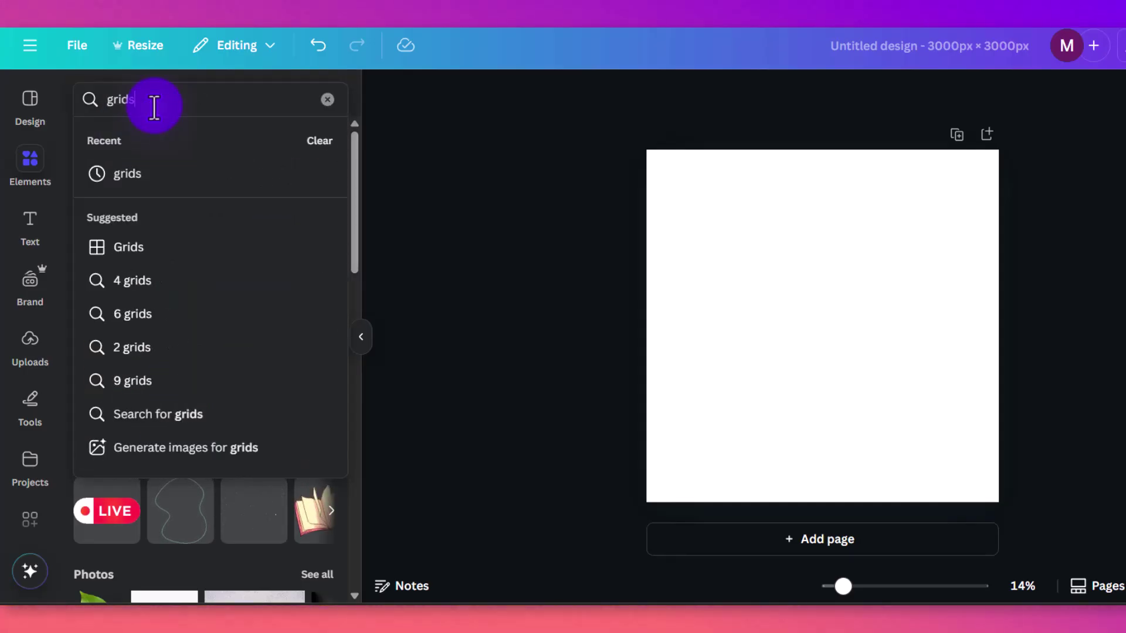
pyautogui.click(104, 252)
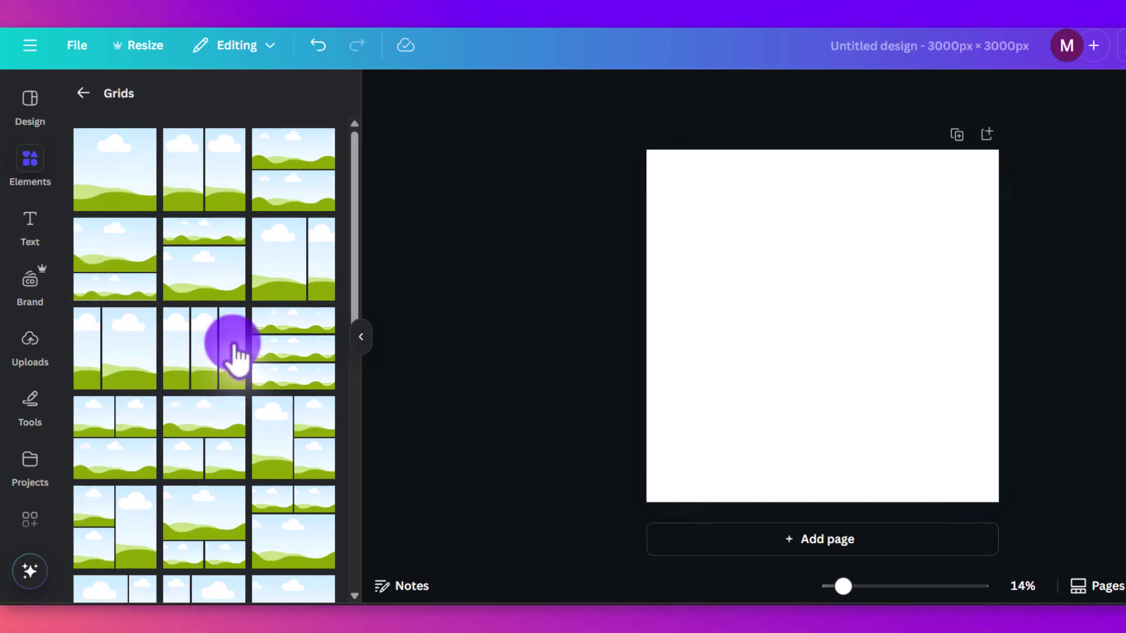
pyautogui.scroll(-2, 231, 352)
pyautogui.scroll(-5, 232, 352)
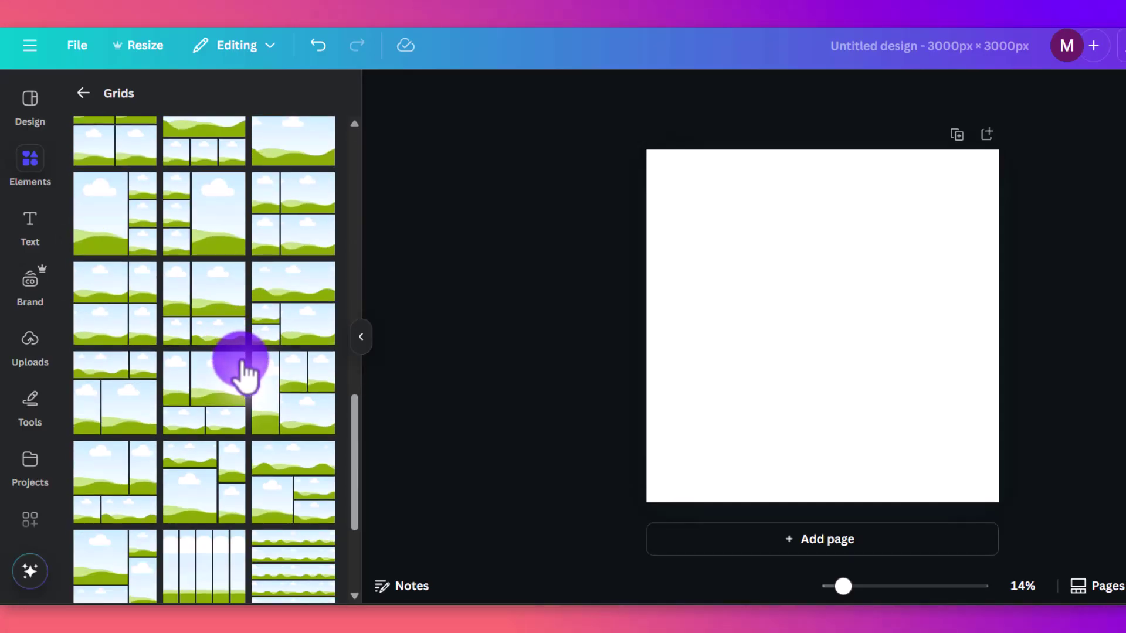
pyautogui.scroll(-2, 242, 369)
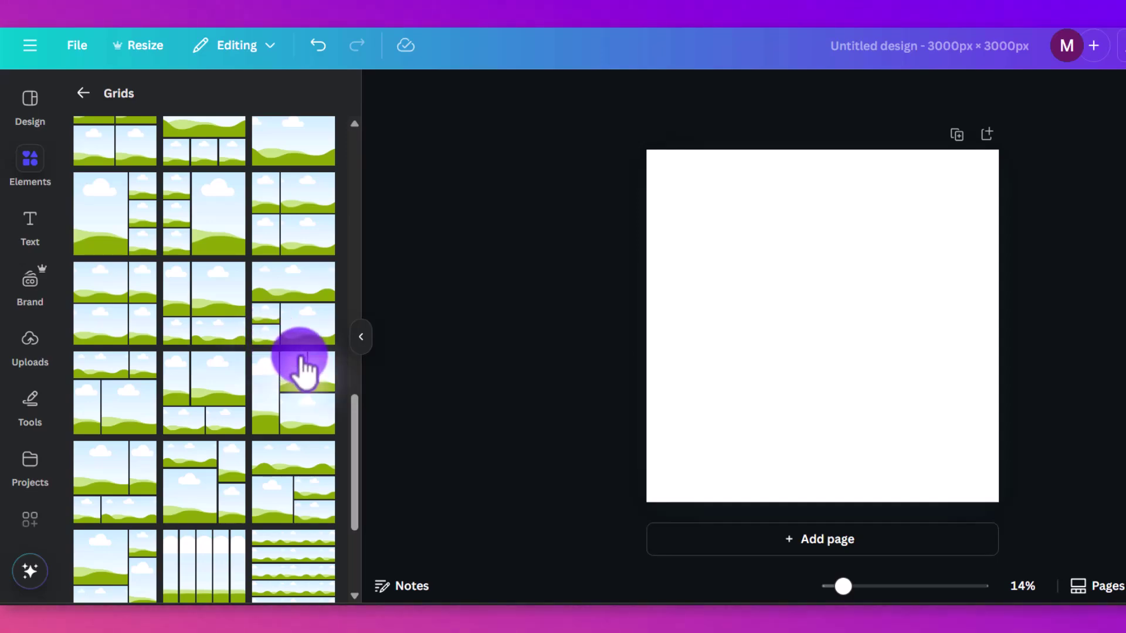
pyautogui.scroll(-4, 296, 355)
pyautogui.scroll(8, 296, 355)
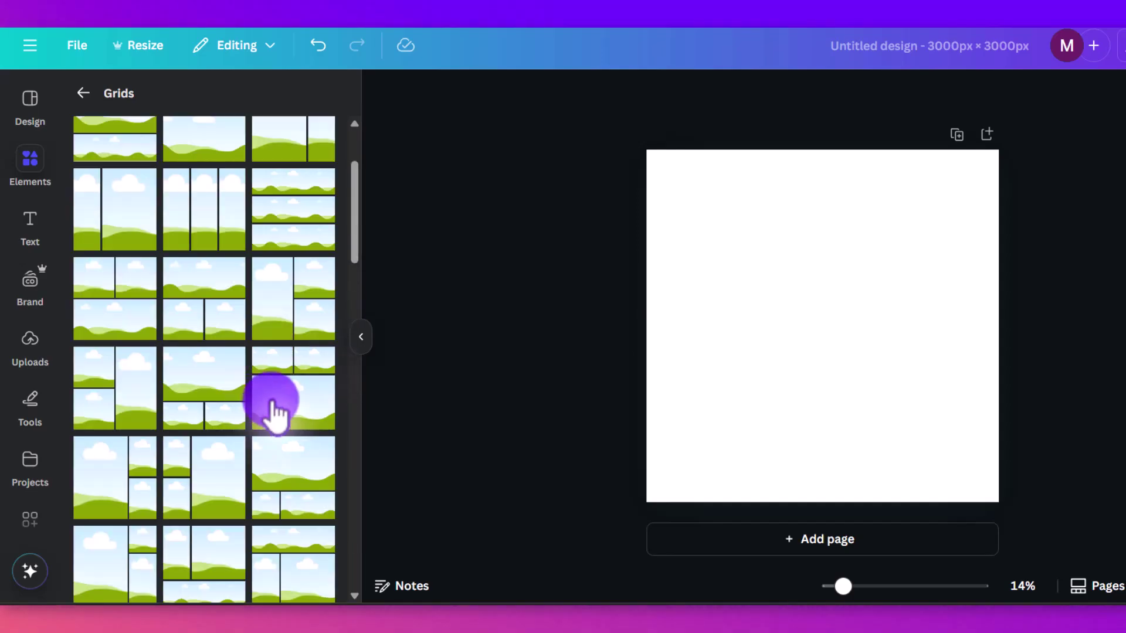
pyautogui.click(214, 322)
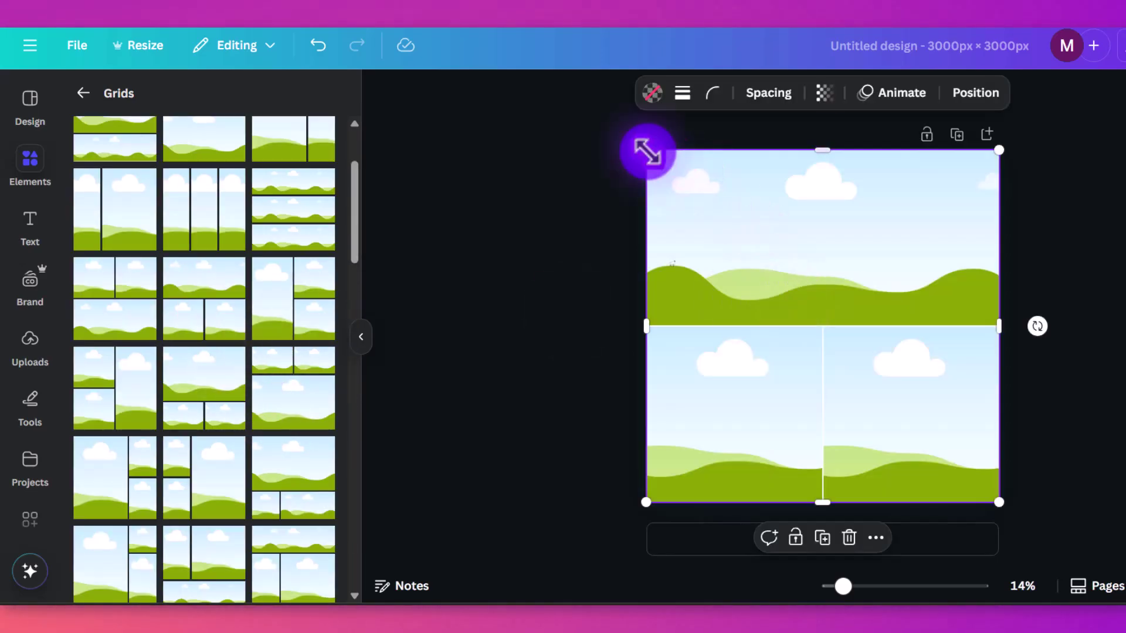
# Step: Shrink the grid and centre it on the page with a margin around it
pyautogui.moveTo(649, 155); pyautogui.dragTo(673, 184)
pyautogui.moveTo(852, 279); pyautogui.dragTo(832, 261)
pyautogui.moveTo(945, 181)
pyautogui.mouseDown()
pyautogui.moveTo(844, 253)
pyautogui.moveTo(988, 372)
pyautogui.moveTo(998, 299)
pyautogui.moveTo(919, 352)
pyautogui.moveTo(1058, 372)
pyautogui.moveTo(1096, 302)
pyautogui.moveTo(1051, 194)
pyautogui.moveTo(912, 124)
pyautogui.moveTo(754, 211)
pyautogui.moveTo(819, 381)
pyautogui.moveTo(990, 359)
pyautogui.moveTo(977, 230)
pyautogui.moveTo(852, 188)
pyautogui.moveTo(920, 206)
pyautogui.moveTo(950, 197)
pyautogui.mouseUp()
pyautogui.moveTo(877, 257); pyautogui.dragTo(893, 252)
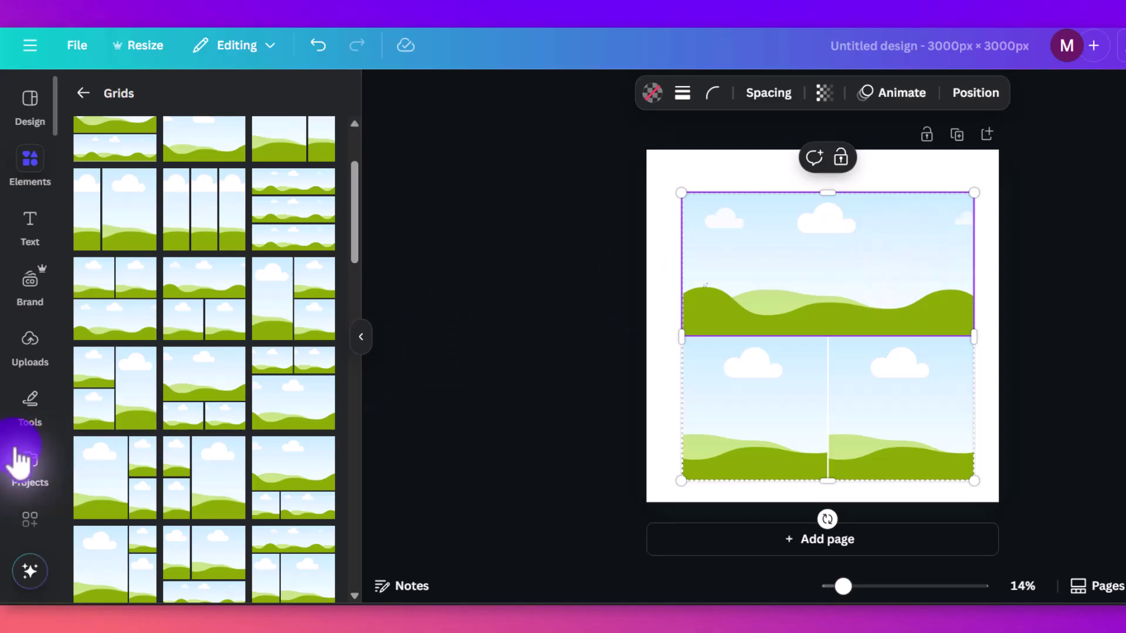
# Step: Search the stock photo library for 'fun'
pyautogui.scroll(-4, 57, 446)
pyautogui.click(29, 411)
pyautogui.click(158, 101)
pyautogui.write('fun')
pyautogui.press('Return')
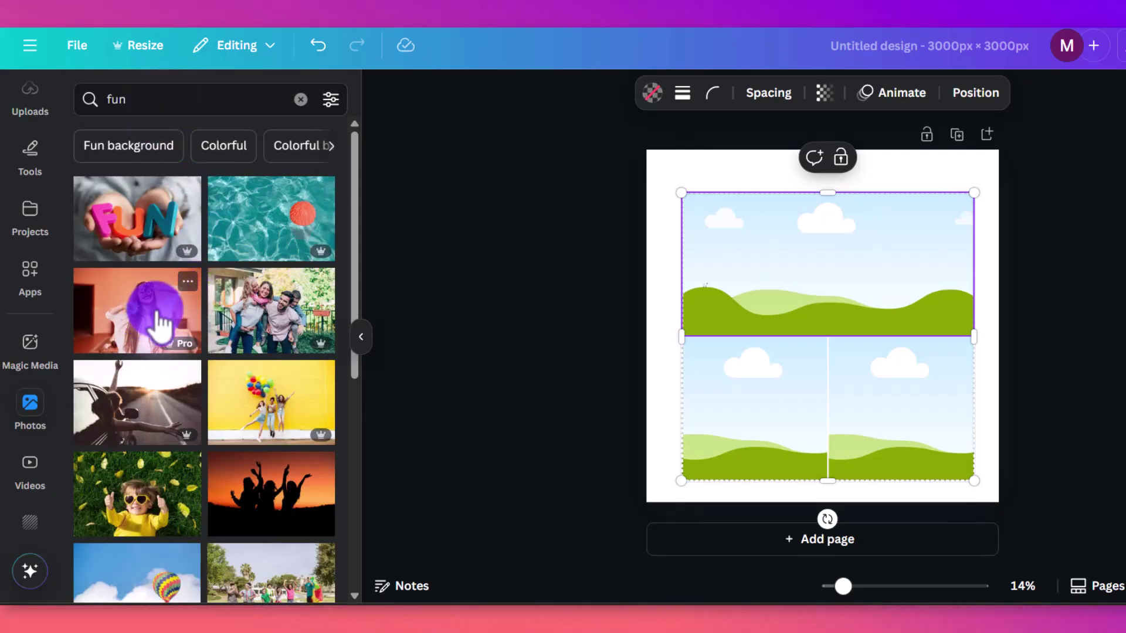
# Step: Fill the cells with the donut-eyed woman, balloon friends and sunglasses child photos, then fit the collage inside the page
pyautogui.moveTo(158, 322); pyautogui.dragTo(761, 261)
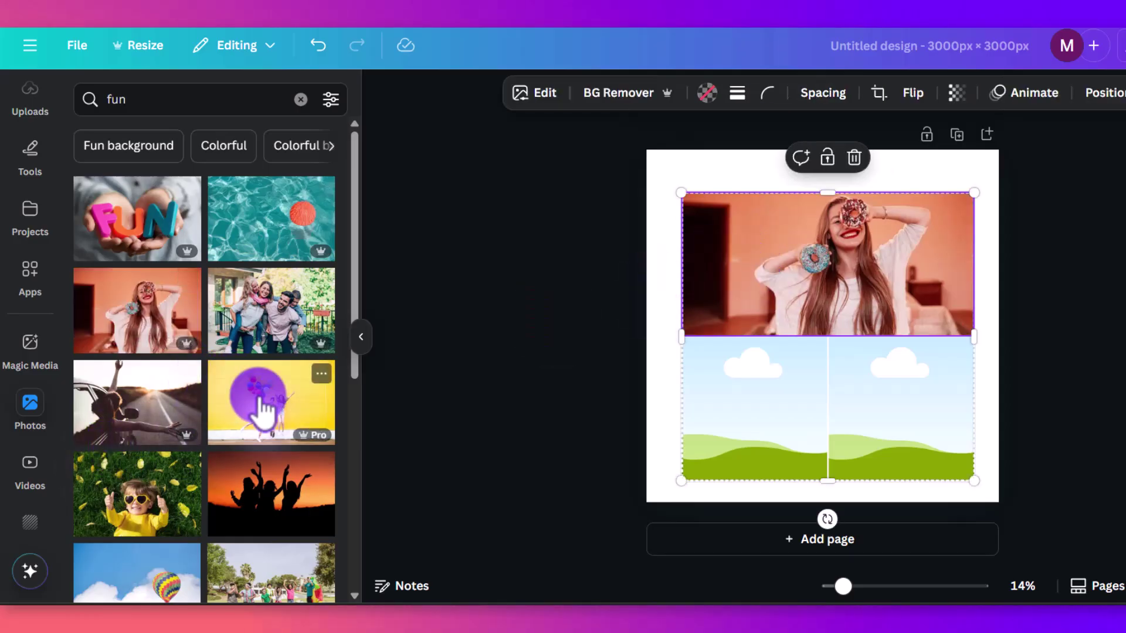
pyautogui.moveTo(264, 411); pyautogui.dragTo(676, 404)
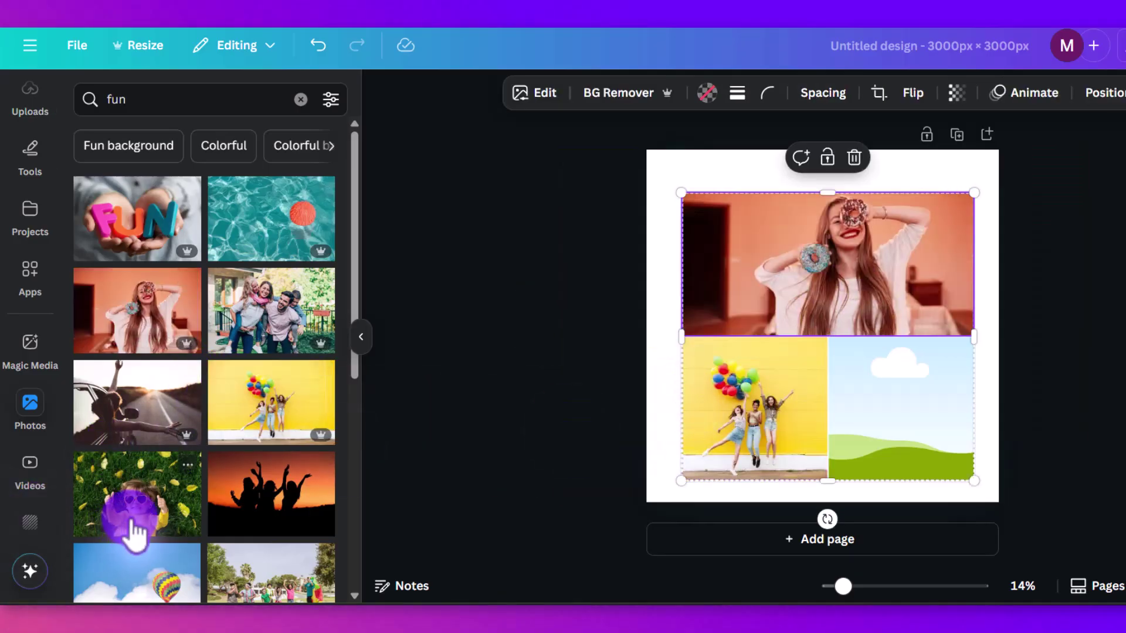
pyautogui.moveTo(134, 531); pyautogui.dragTo(895, 416)
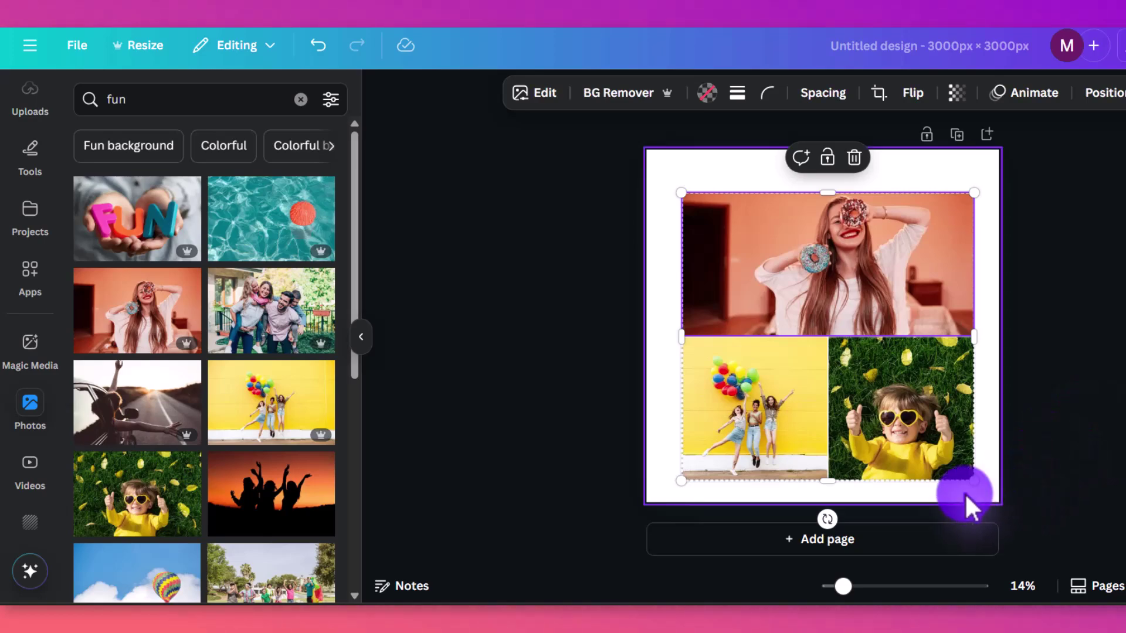
pyautogui.moveTo(973, 480)
pyautogui.mouseDown()
pyautogui.moveTo(804, 385)
pyautogui.moveTo(817, 309)
pyautogui.moveTo(956, 335)
pyautogui.moveTo(993, 440)
pyautogui.moveTo(879, 473)
pyautogui.moveTo(810, 377)
pyautogui.moveTo(872, 287)
pyautogui.moveTo(958, 397)
pyautogui.moveTo(973, 477)
pyautogui.moveTo(970, 460)
pyautogui.mouseUp()
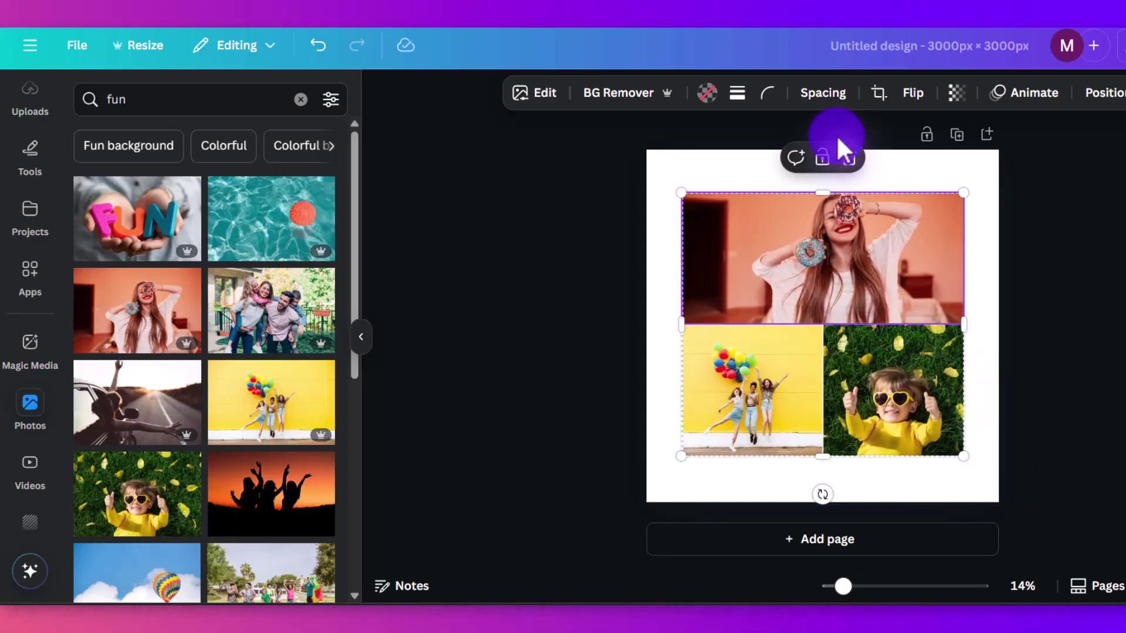
# Step: Set the grid spacing to 100 to leave white gaps between the three photos
pyautogui.click(836, 99)
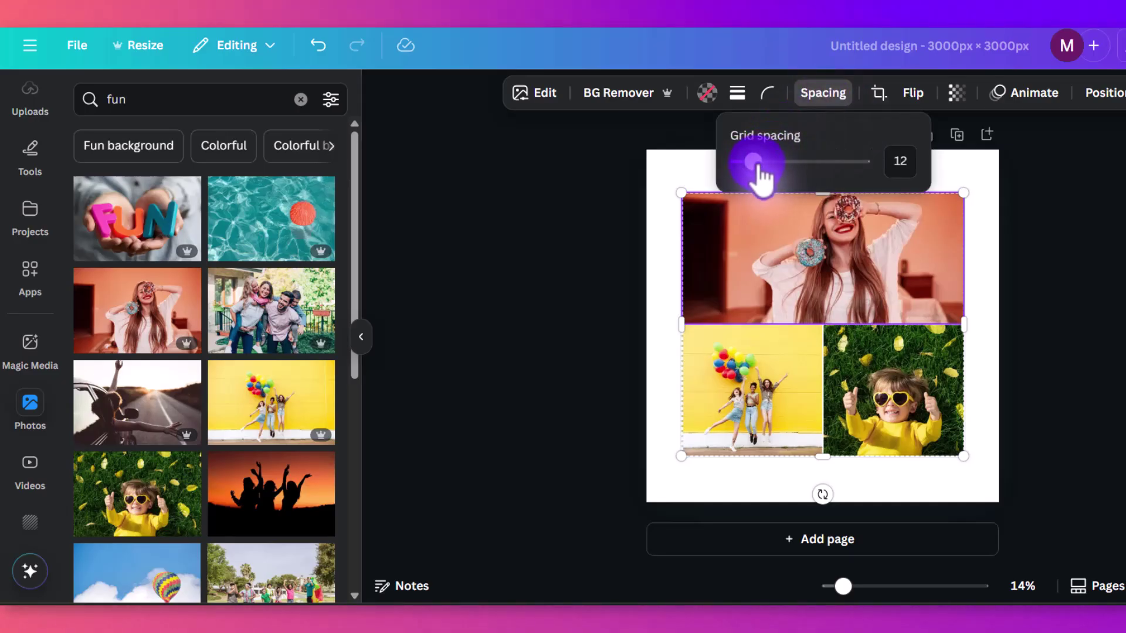
pyautogui.moveTo(760, 169); pyautogui.dragTo(891, 171)
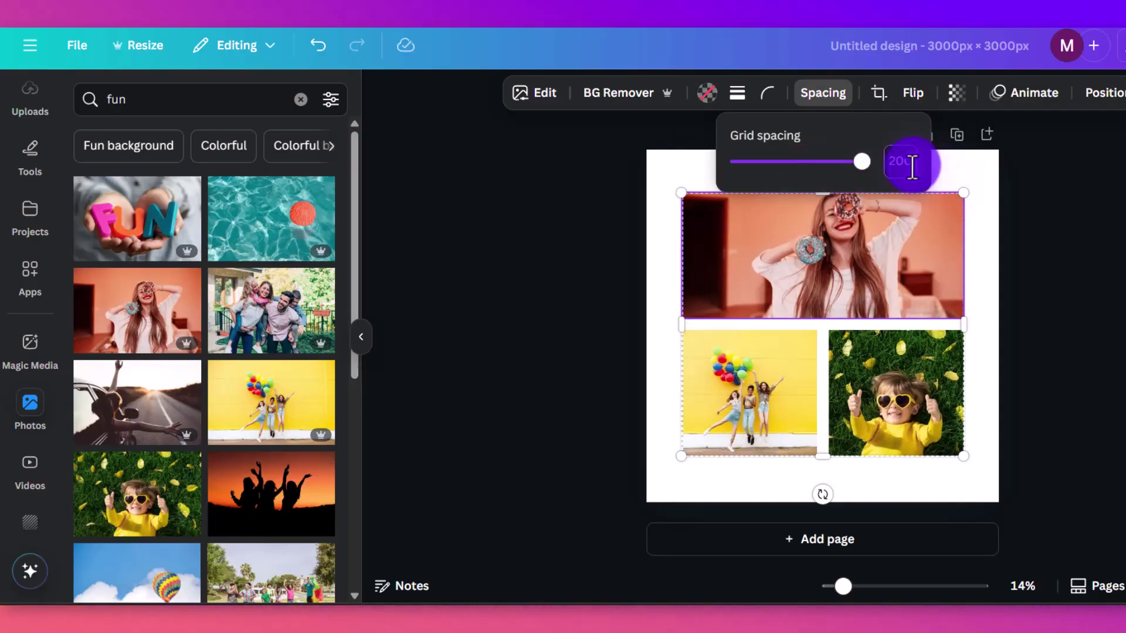
pyautogui.click(909, 167)
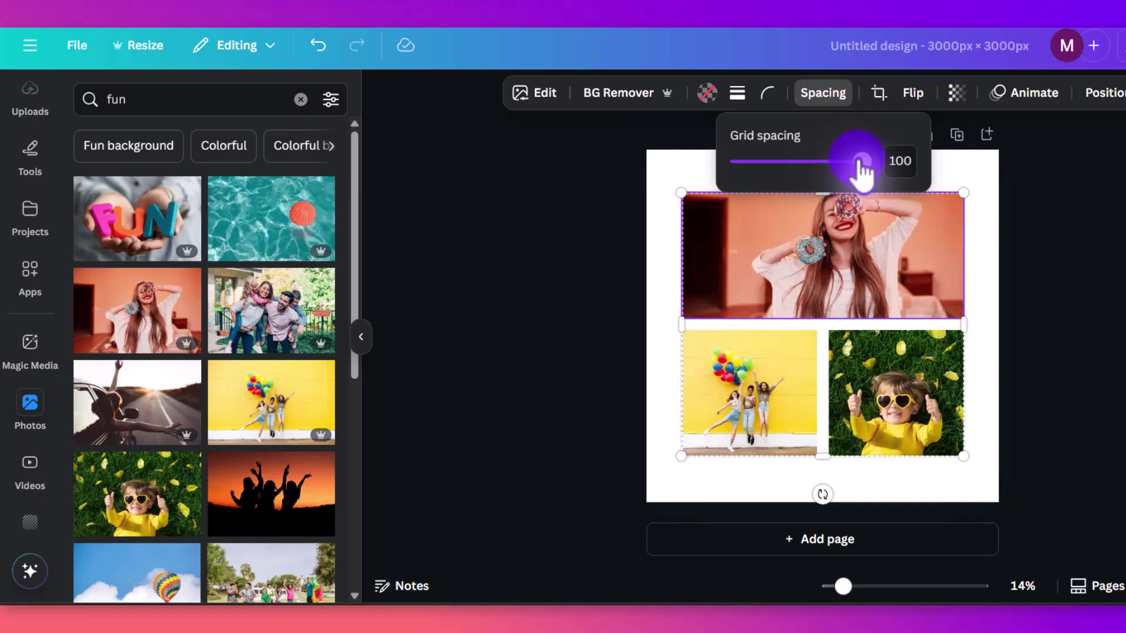
pyautogui.click(693, 173)
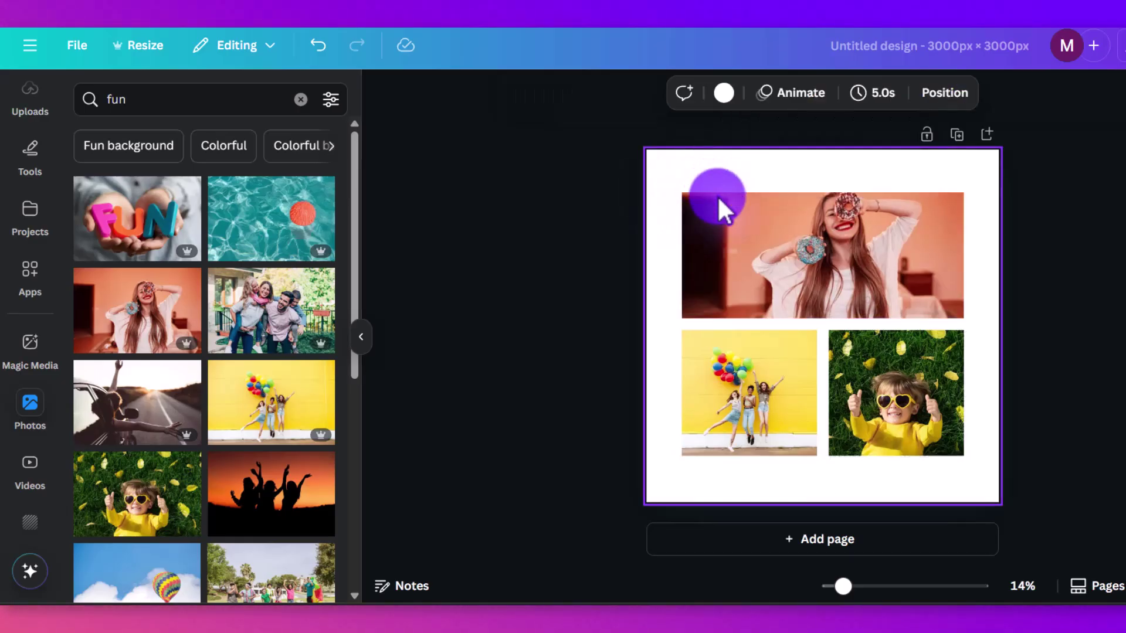
# Step: Try out a dark border on the top photo alone
pyautogui.click(730, 209)
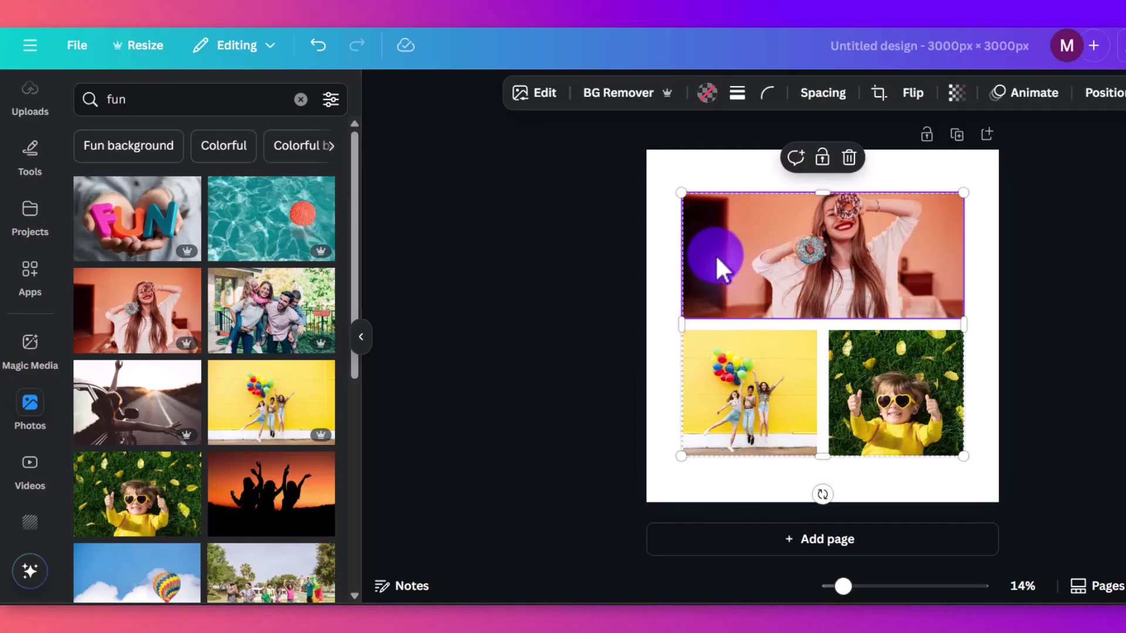
pyautogui.click(738, 94)
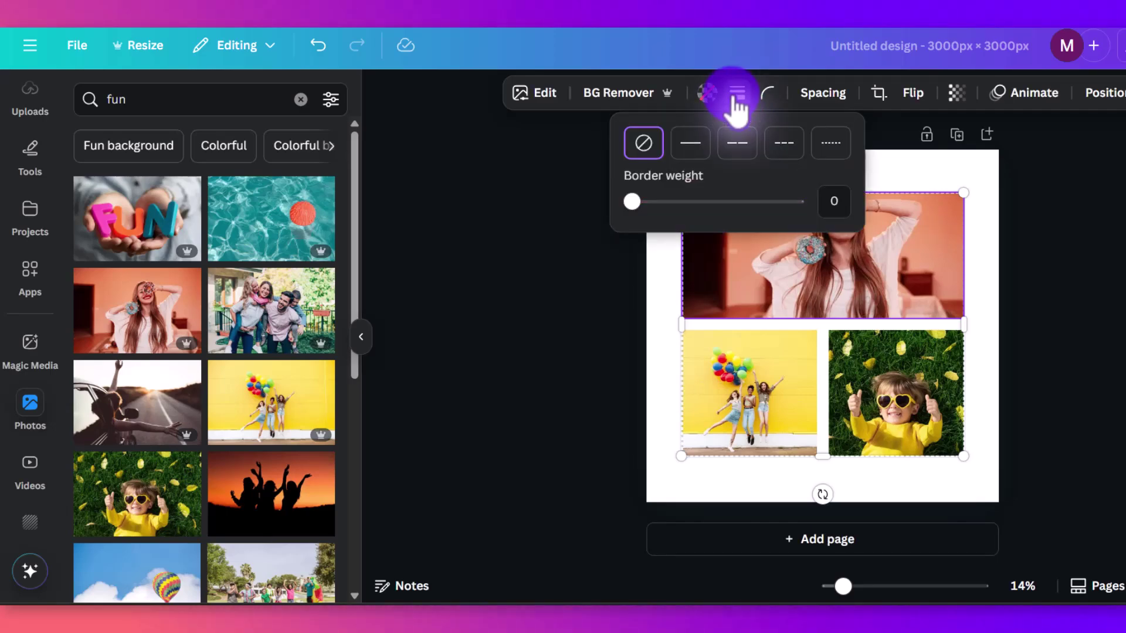
pyautogui.click(980, 241)
pyautogui.click(926, 245)
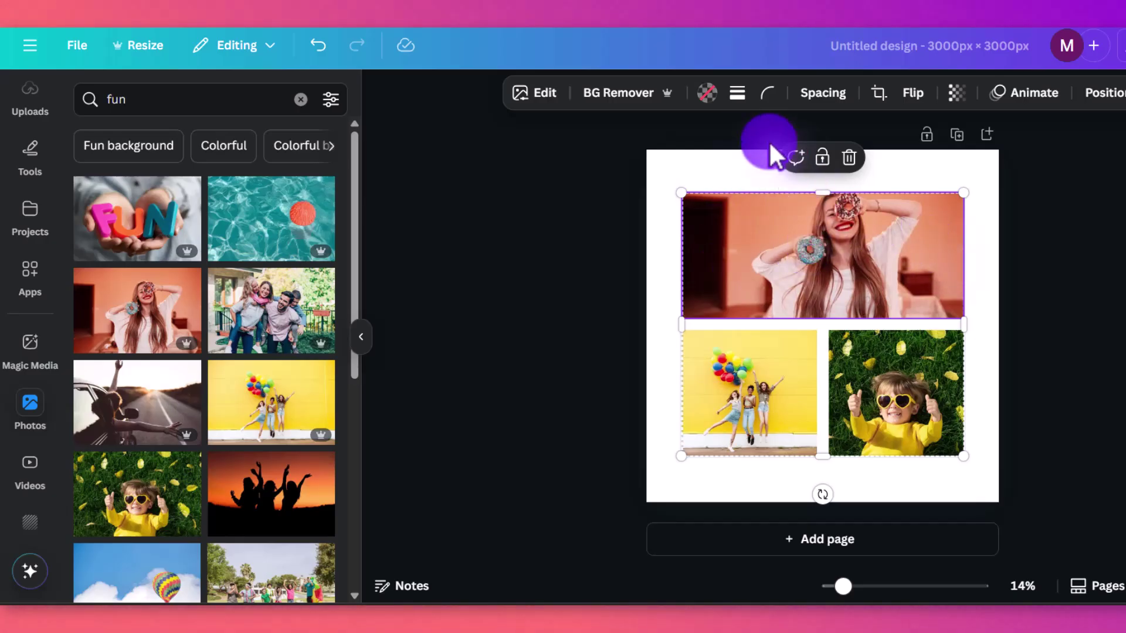
pyautogui.click(737, 94)
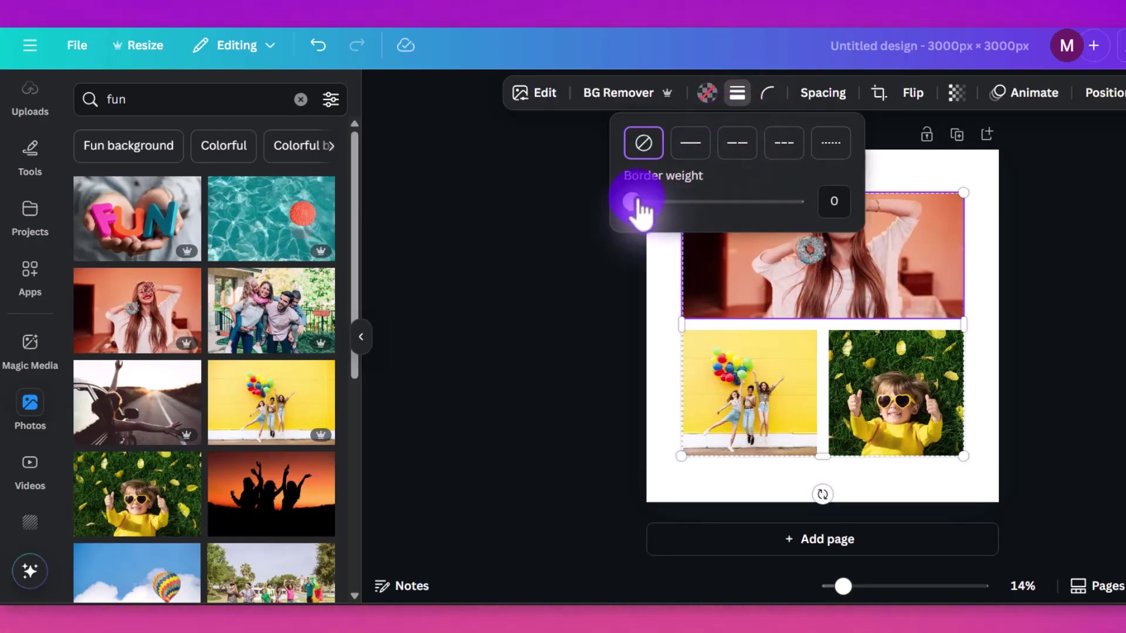
pyautogui.moveTo(639, 207); pyautogui.dragTo(616, 205)
pyautogui.click(874, 167)
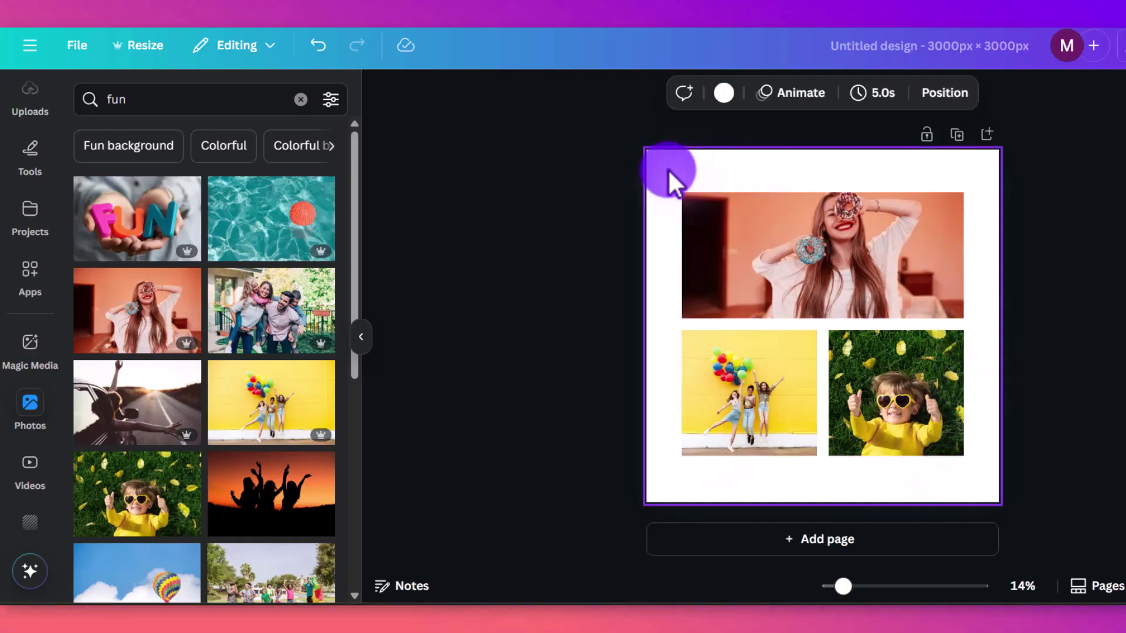
# Step: Give all three photos a weight-15 dotted border recoloured light pink from the photos
pyautogui.moveTo(668, 169); pyautogui.dragTo(978, 468)
pyautogui.click(692, 99)
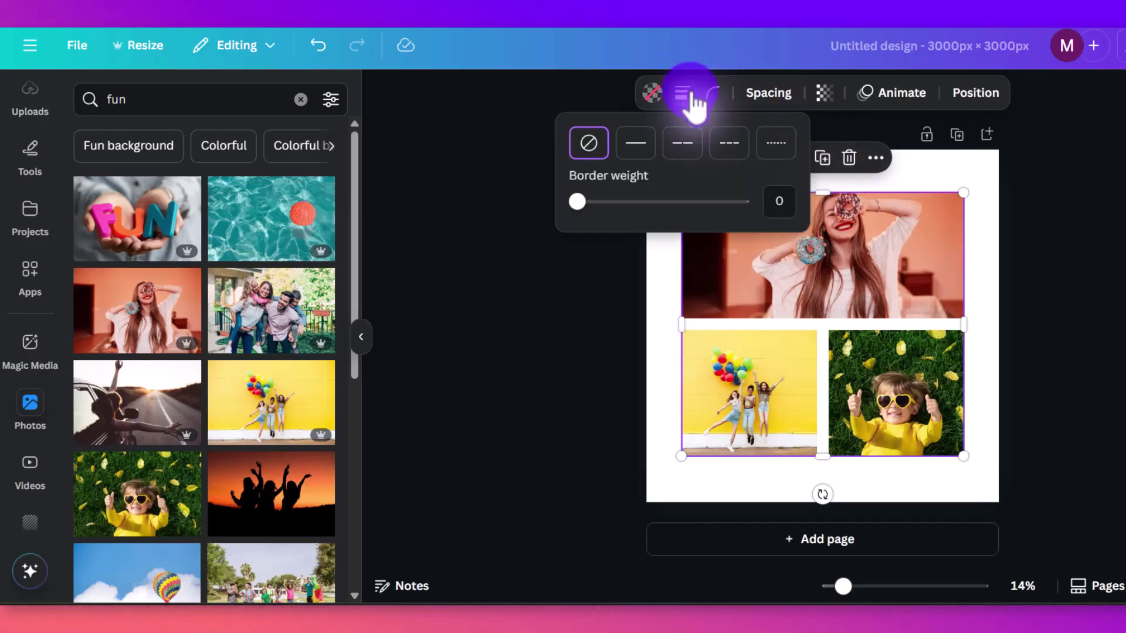
pyautogui.moveTo(597, 193); pyautogui.dragTo(604, 231)
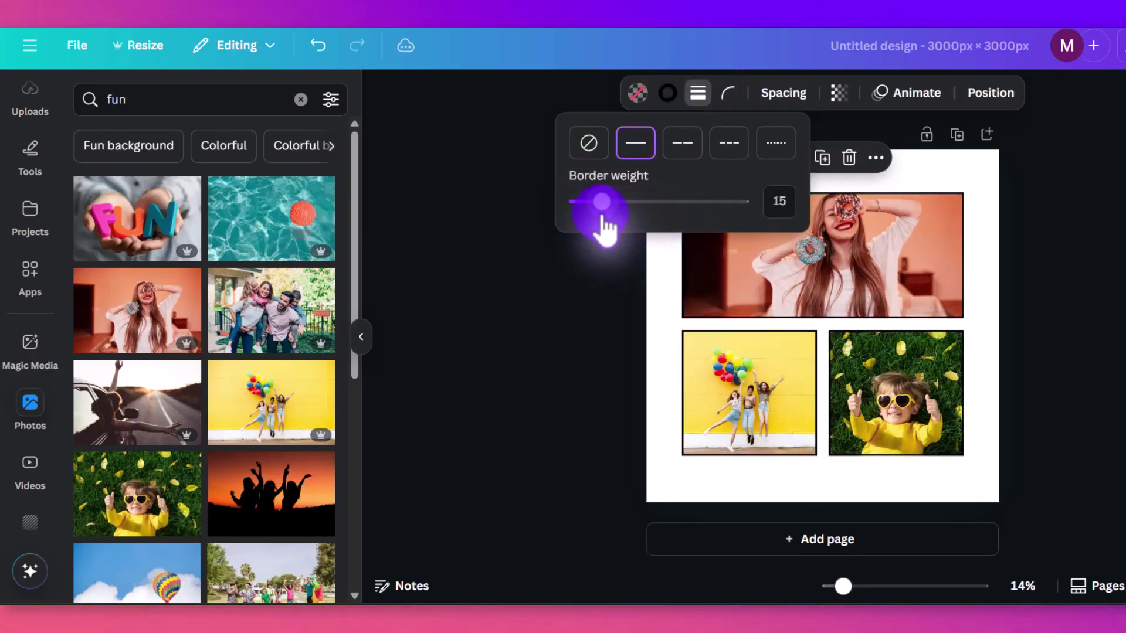
pyautogui.click(730, 145)
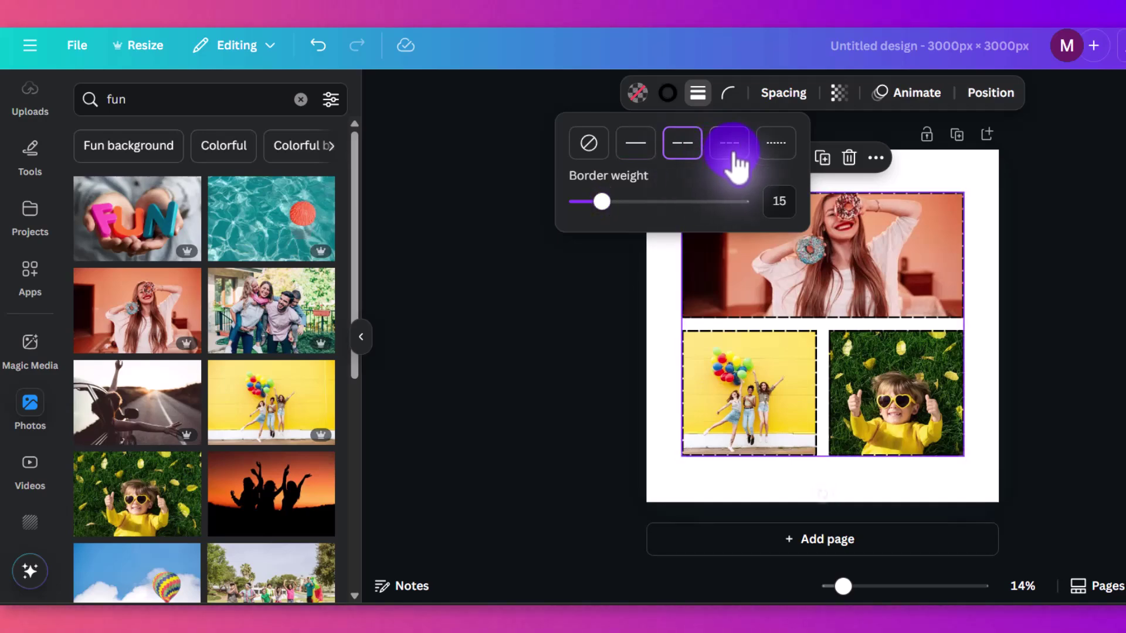
pyautogui.click(773, 145)
pyautogui.click(674, 94)
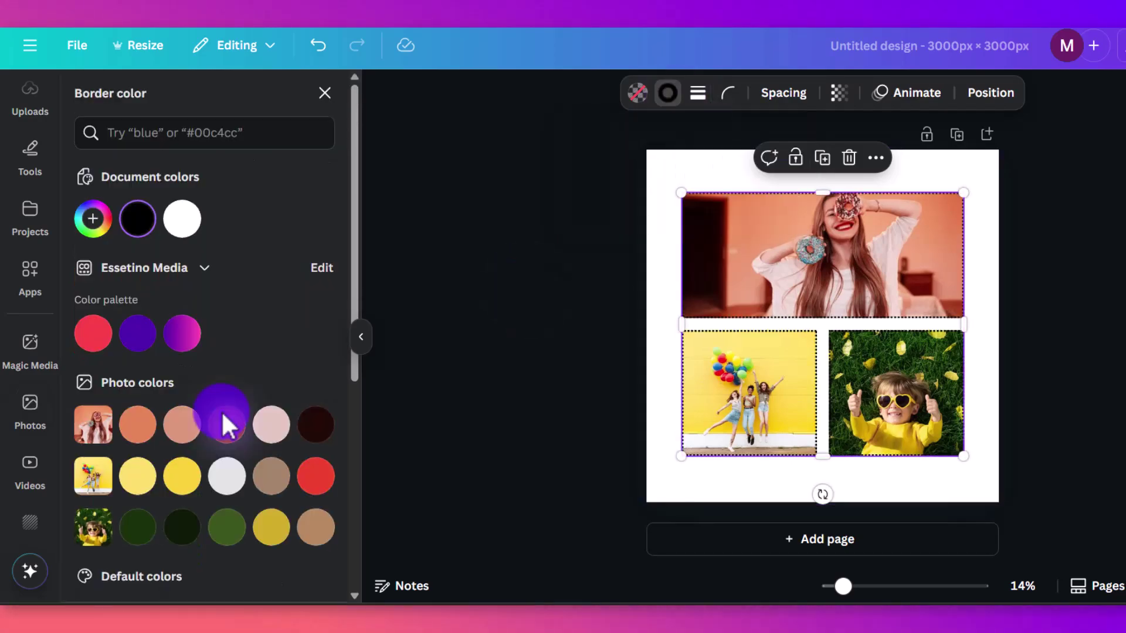
pyautogui.click(768, 199)
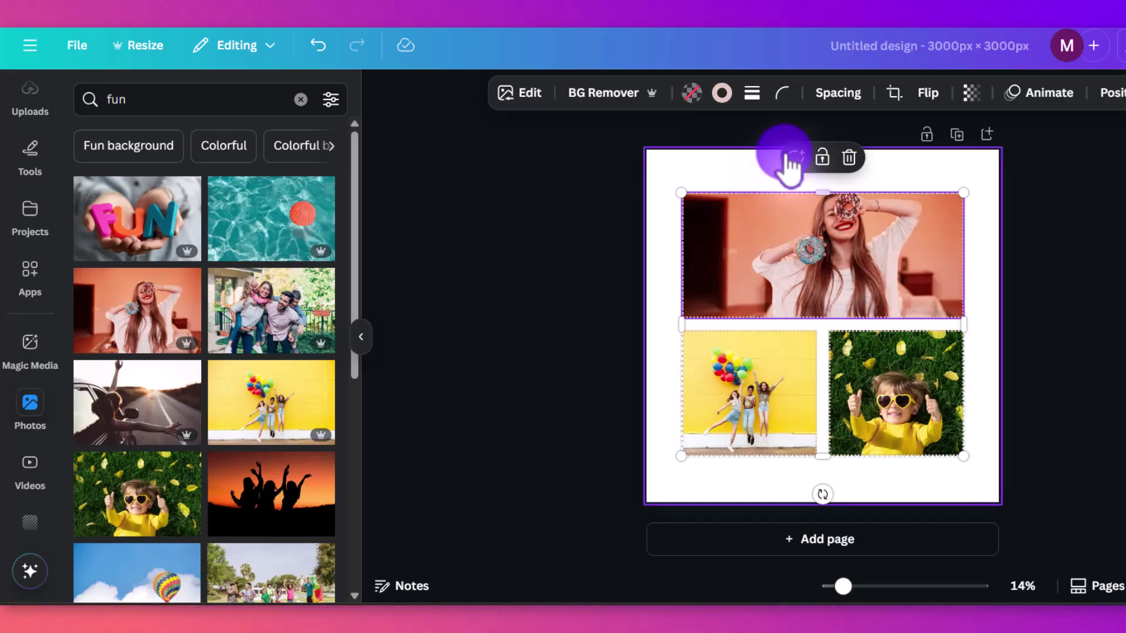
# Step: Set corner rounding of about 88 on all three photos
pyautogui.click(783, 95)
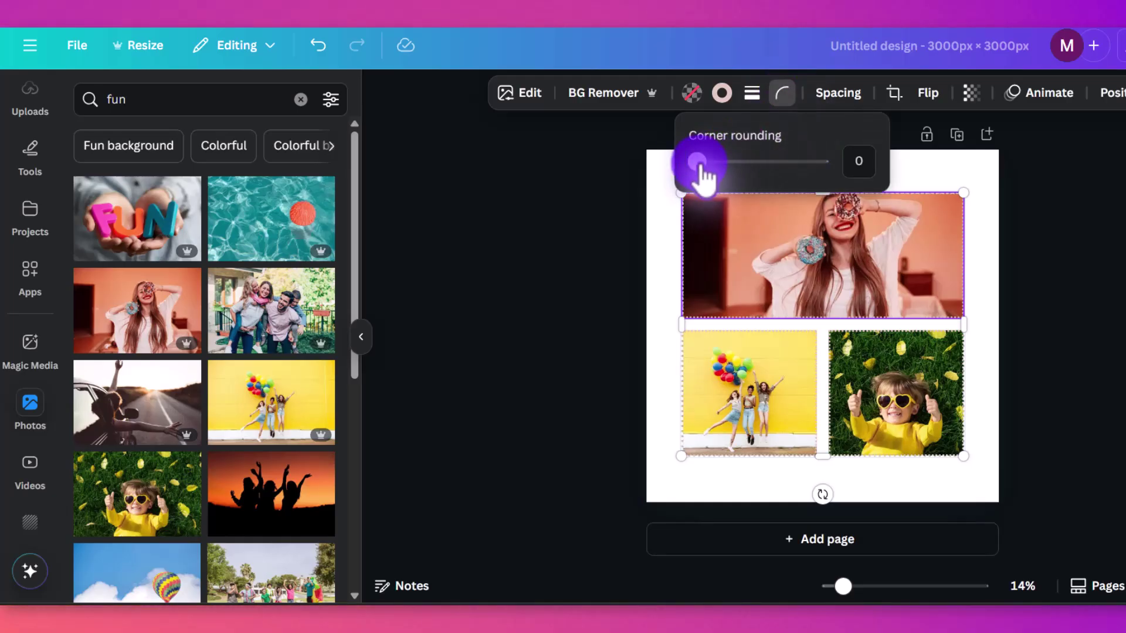
pyautogui.moveTo(698, 167); pyautogui.dragTo(979, 465)
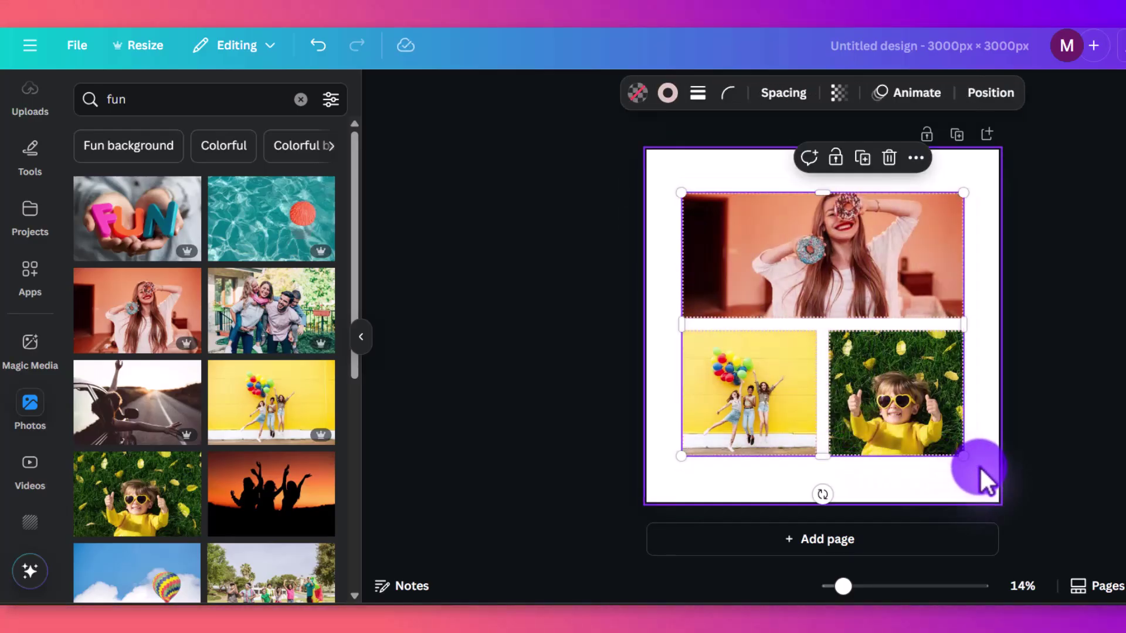
pyautogui.click(728, 94)
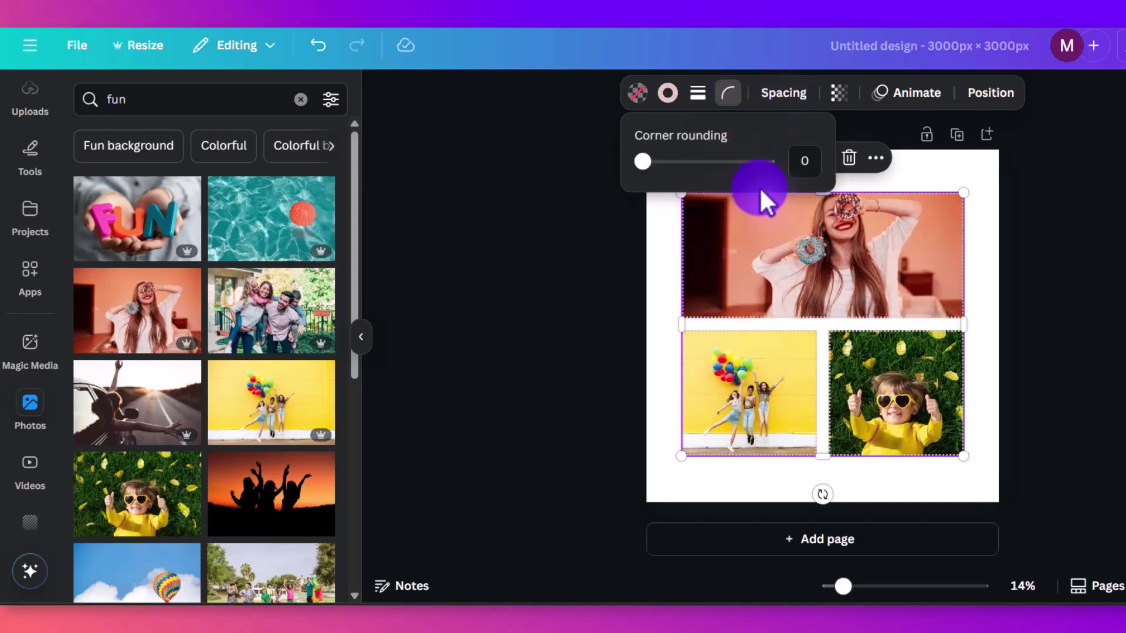
pyautogui.moveTo(638, 163); pyautogui.dragTo(754, 171)
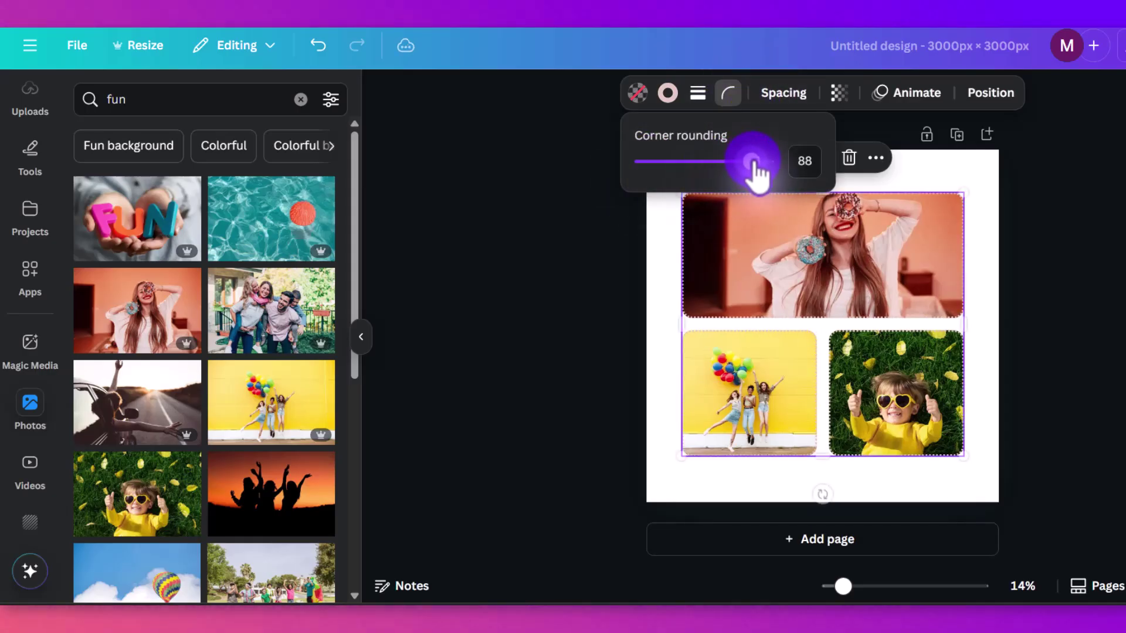
pyautogui.press('Escape')
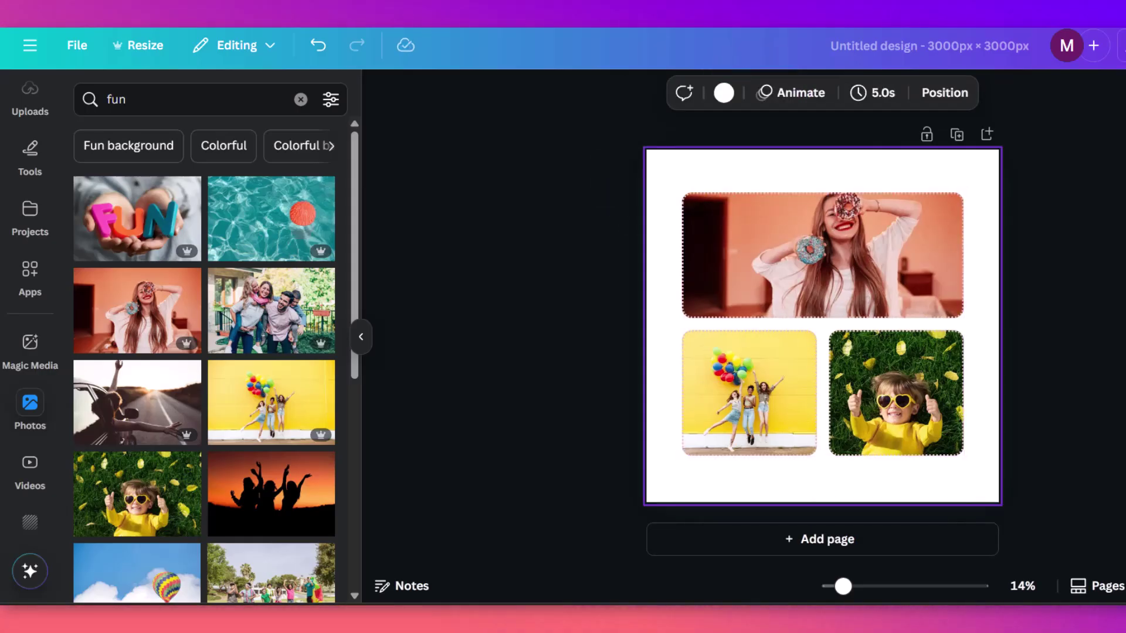